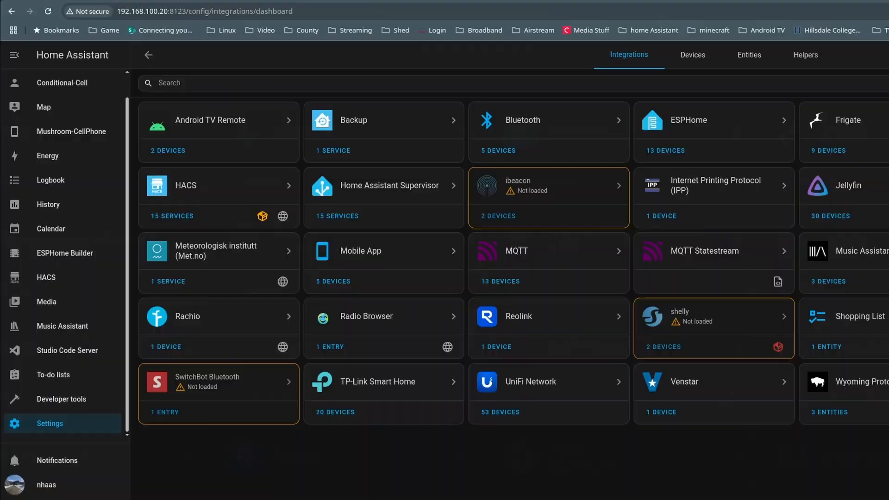
Step: Delete the Lock Pro 9F31 entry from the SwitchBot Bluetooth integration and add the lock again
left_click(218, 381)
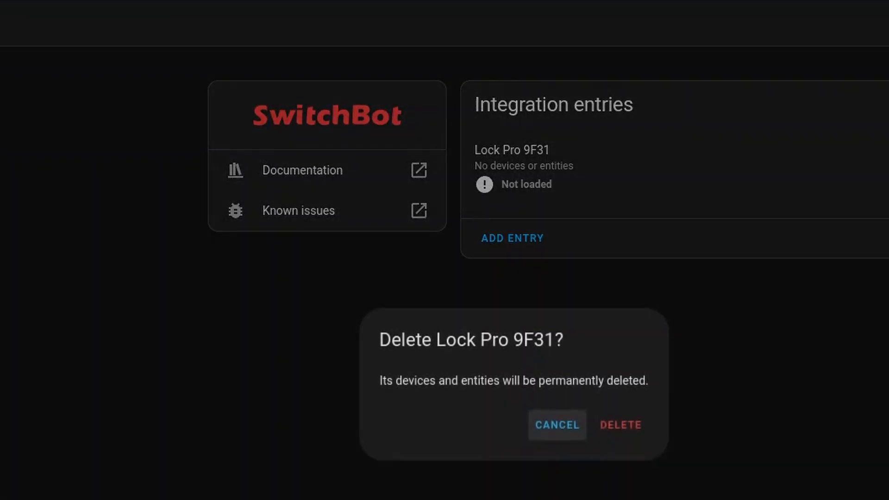
left_click(621, 425)
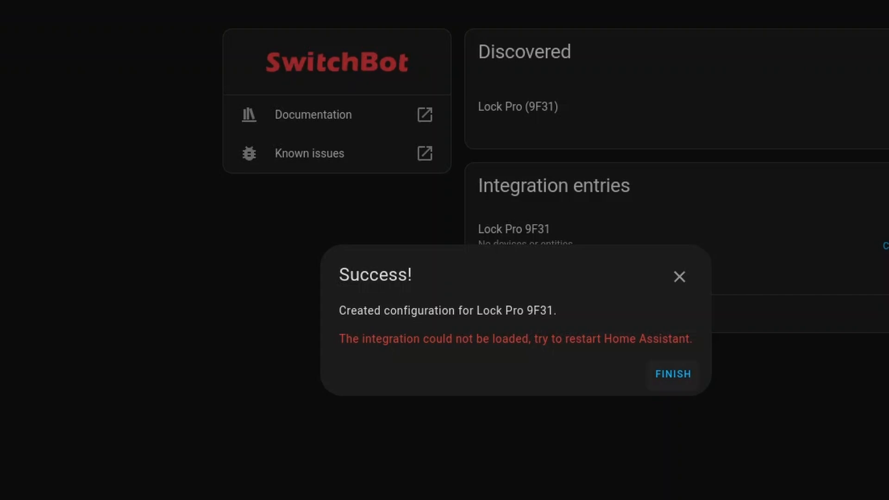
left_click(672, 374)
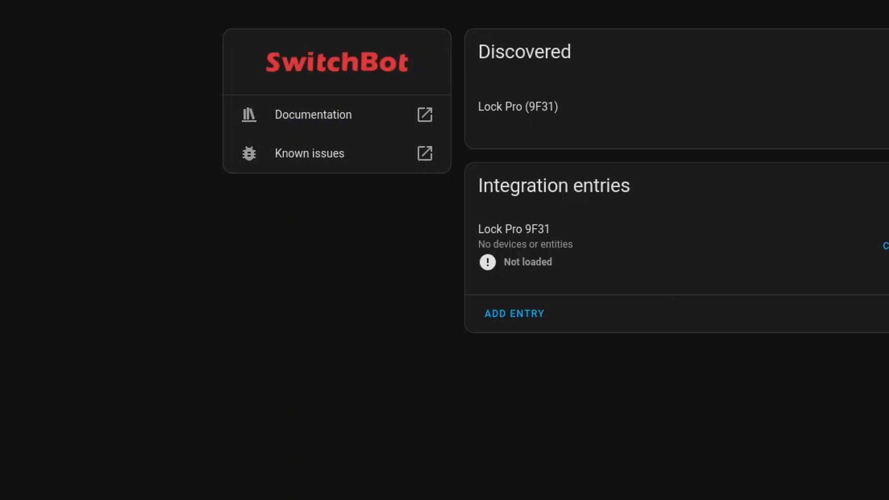
Step: Save the Lock Pro 9F31 options with a retry count of 3 and Force Nightlatch operation mode unselected
left_click(885, 246)
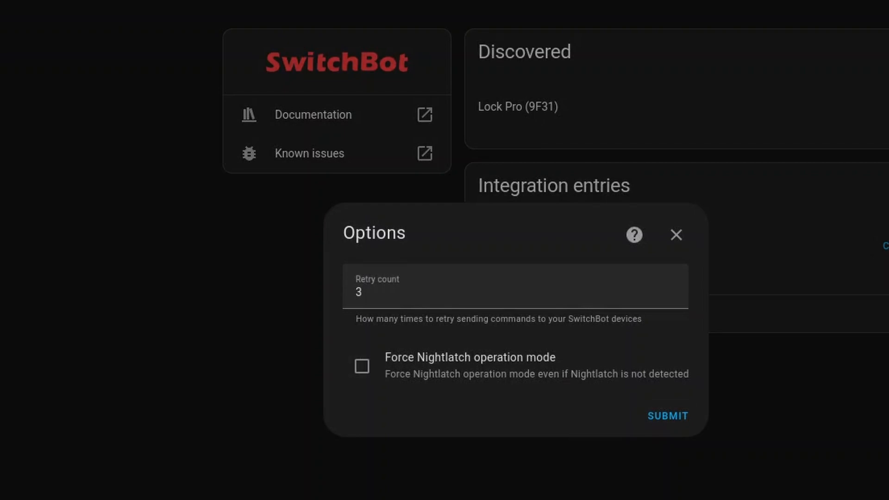
left_click(667, 416)
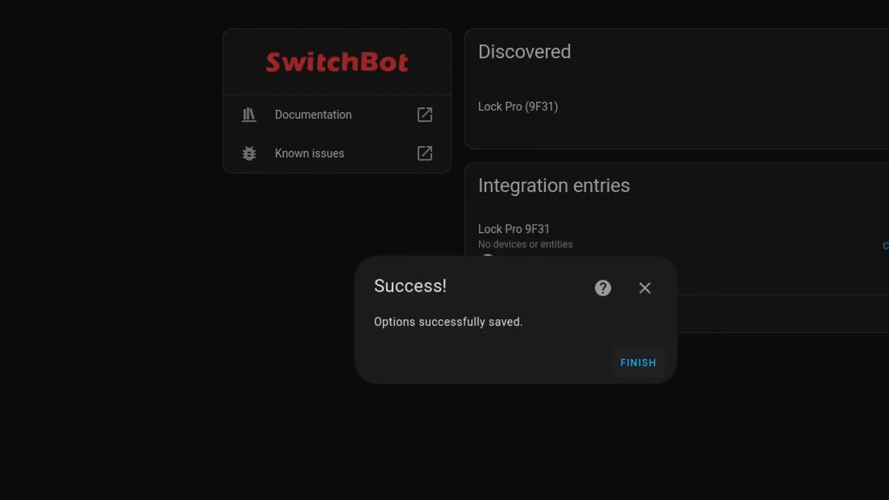
left_click(637, 362)
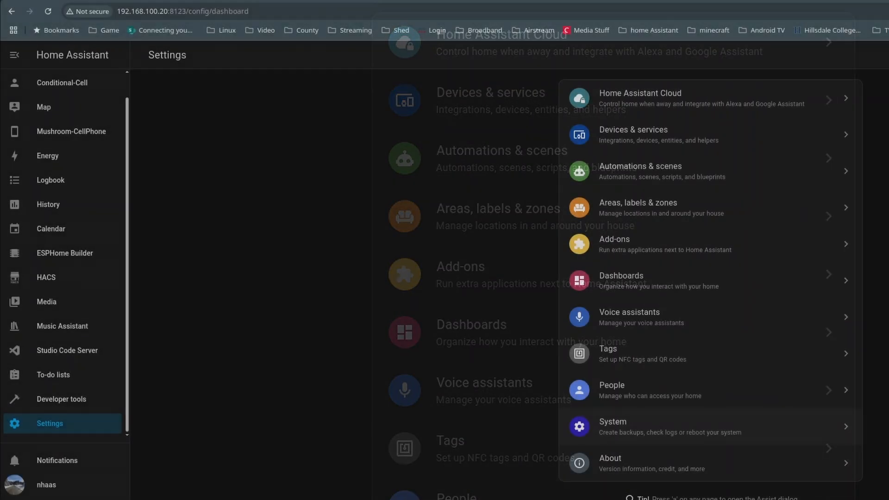
Step: Open the system logs and copy the ibeacon text "Setup failed for dependencies: ['bluetooth_adapters']" from the setup.py error's details
left_click(671, 426)
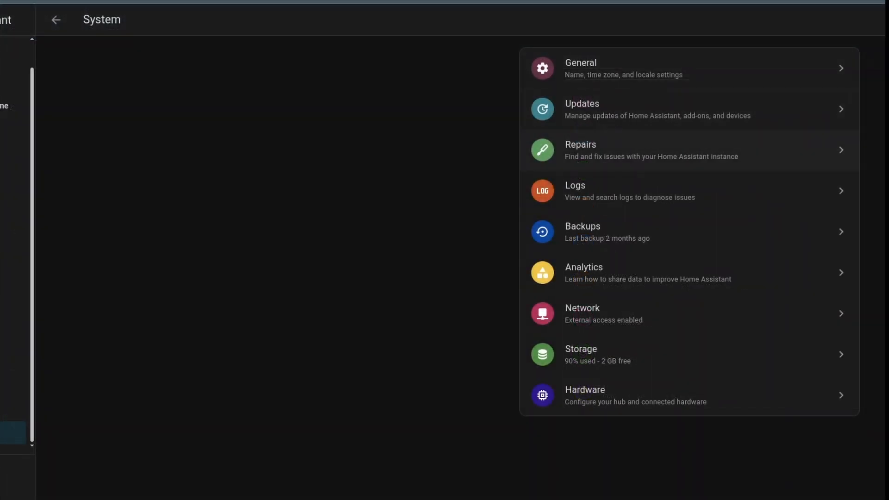
left_click(629, 191)
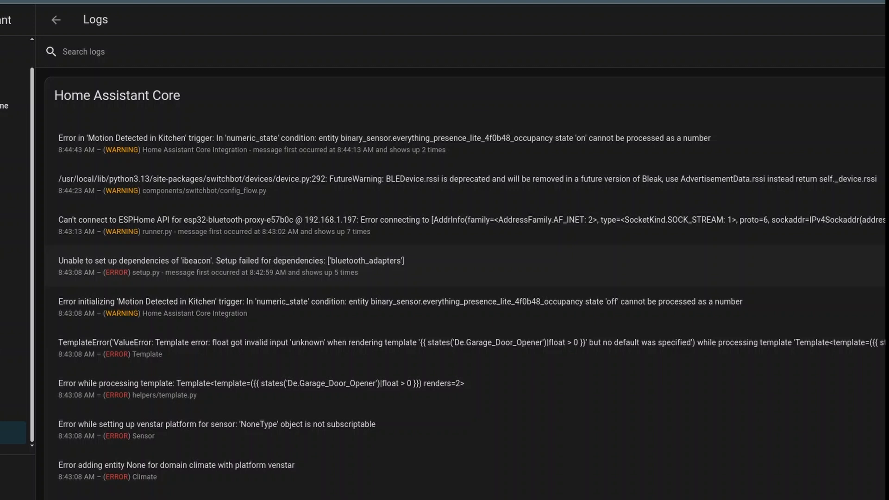
left_click(231, 266)
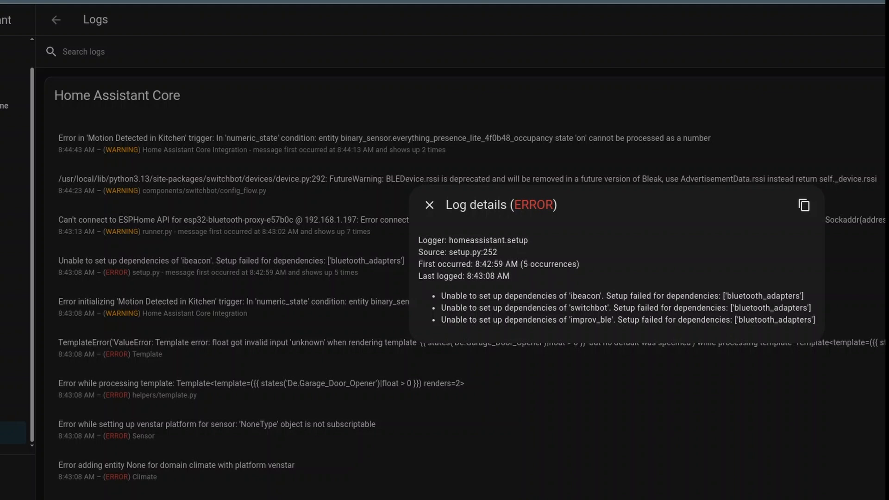
left_click_drag(804, 295, 606, 296)
right_click(631, 295)
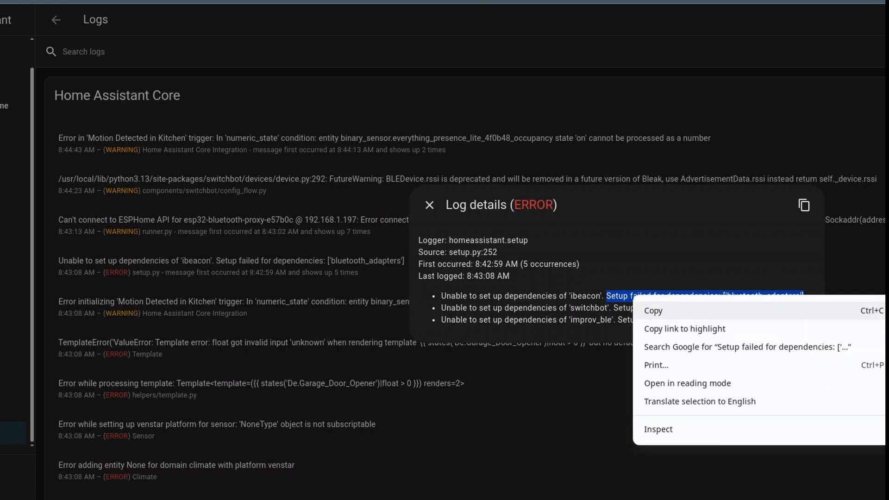
left_click(650, 308)
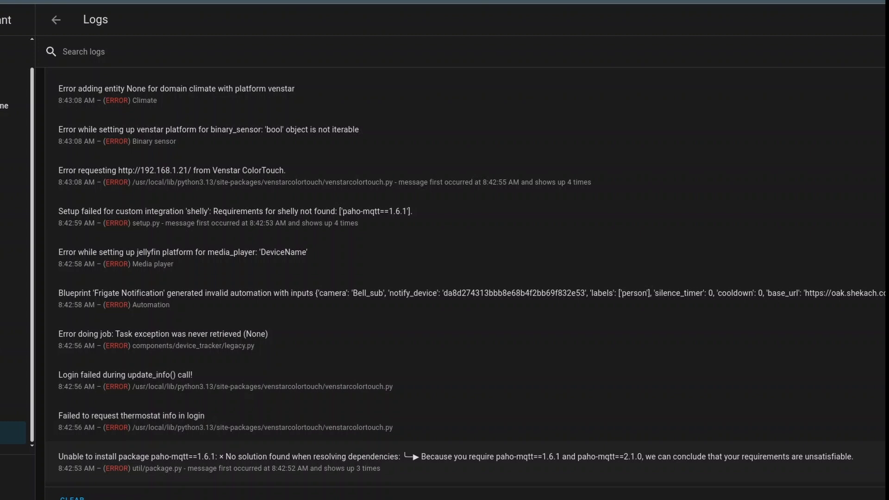
Step: Examine the log details of the paho-mqtt==1.6.1 package installation error and the jellyfin media_player setup error
left_click(456, 462)
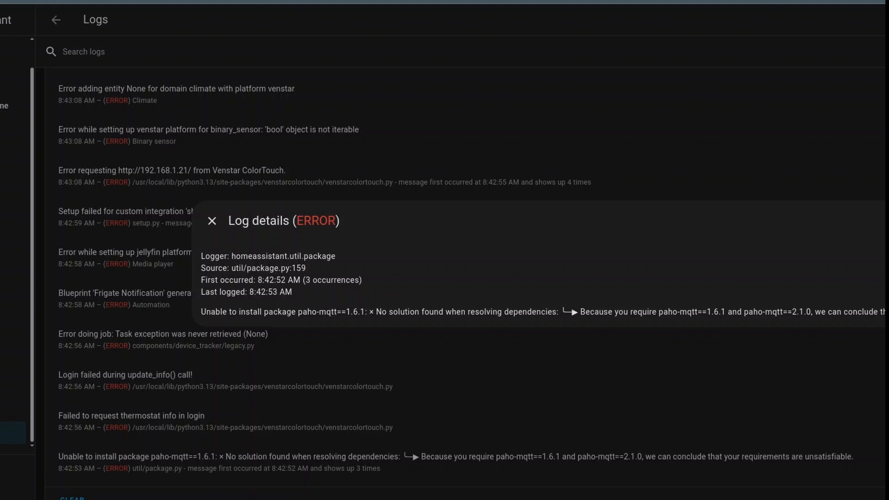
left_click_drag(659, 311, 885, 312)
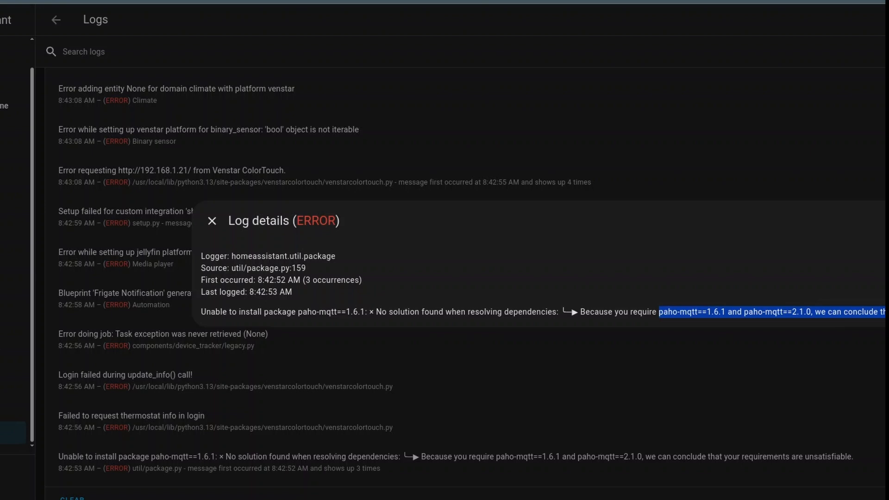
left_click(883, 93)
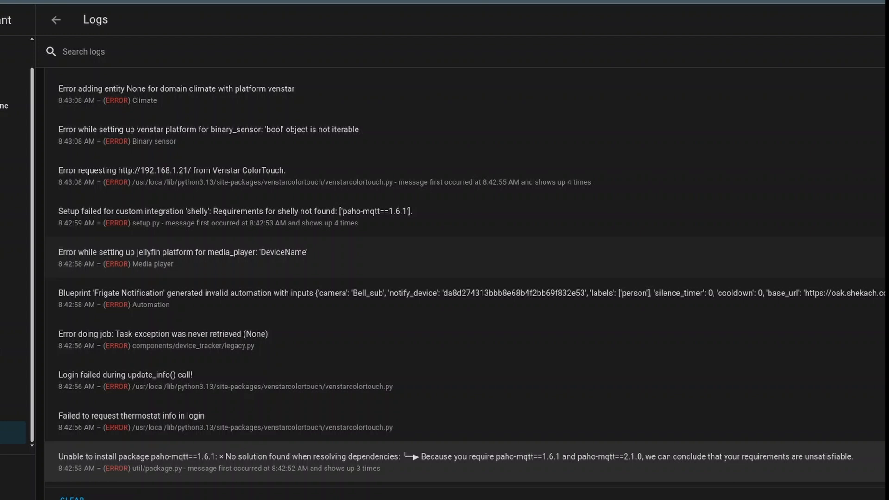
left_click(185, 256)
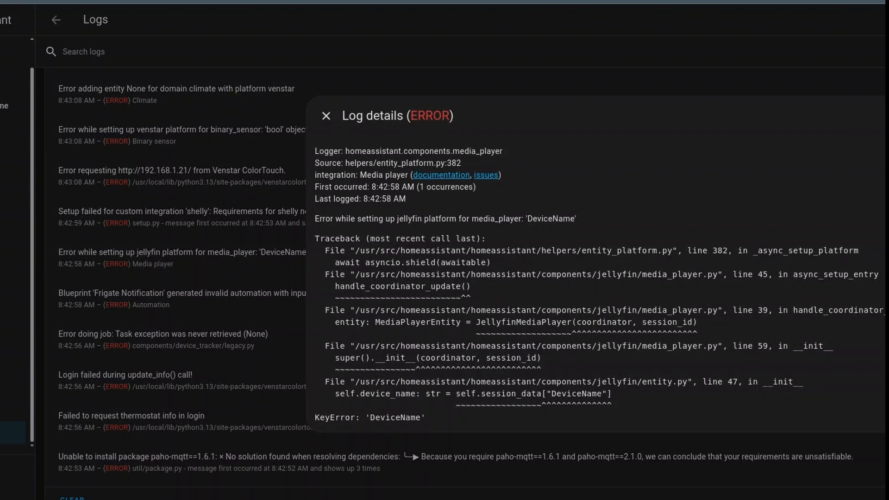
left_click(326, 116)
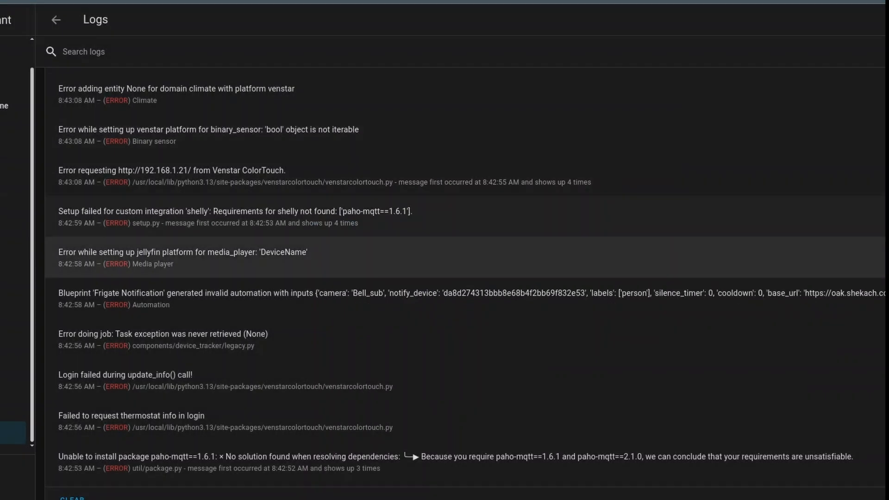
Step: Open the Bluetooth integration's settings from Devices & services and try to configure the remote adapter's Bluetooth options
left_click(13, 433)
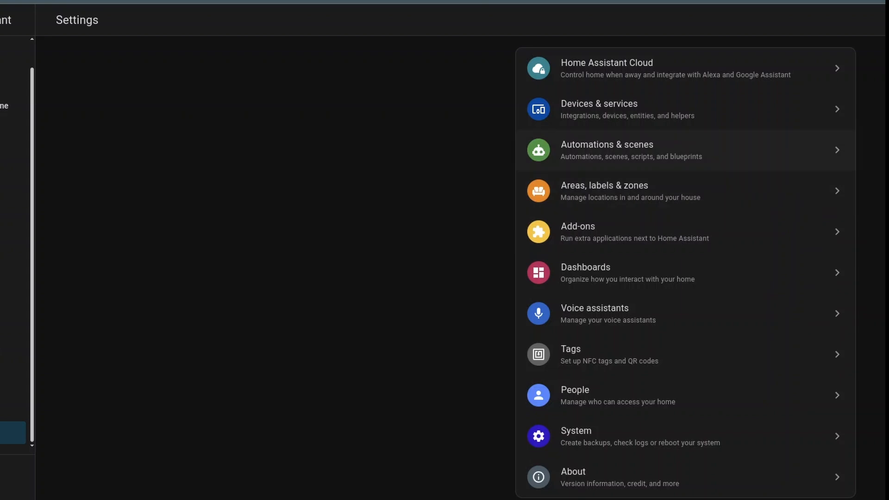
left_click(627, 109)
left_click(629, 109)
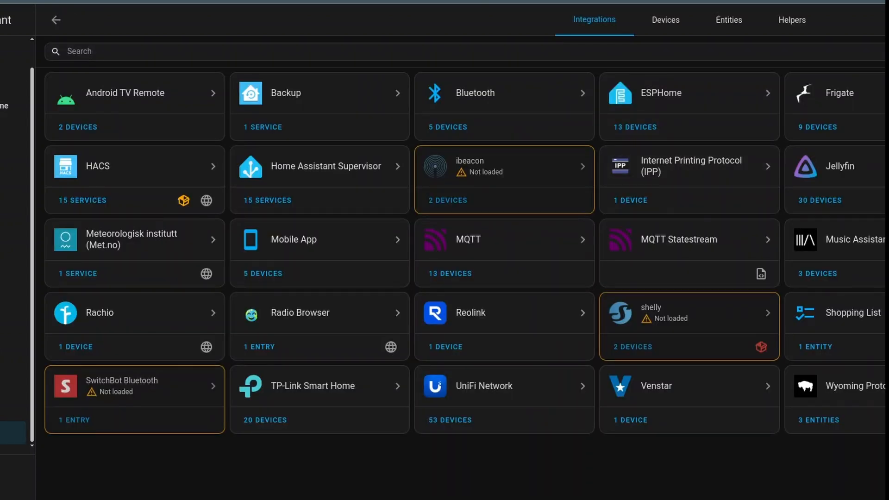
left_click(475, 92)
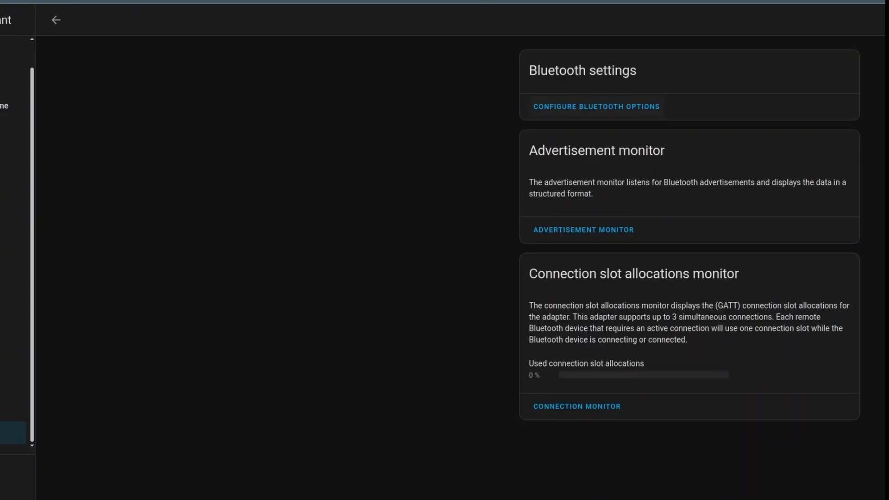
left_click(596, 106)
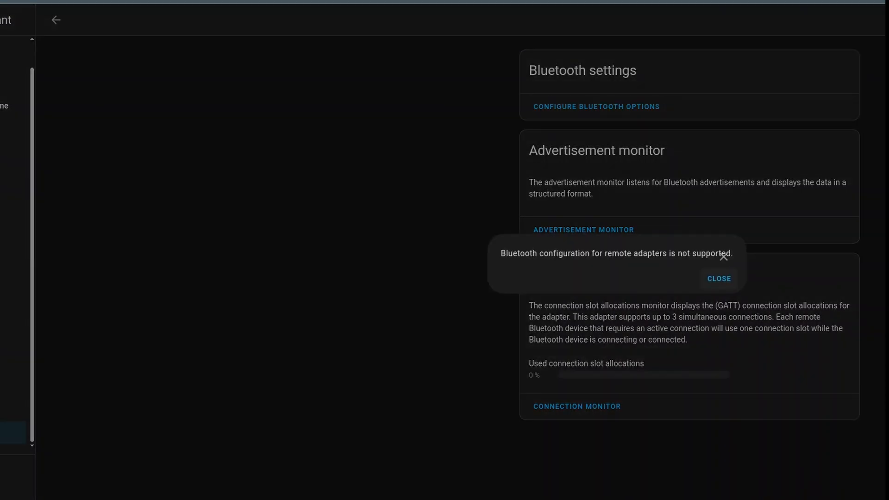
left_click(719, 278)
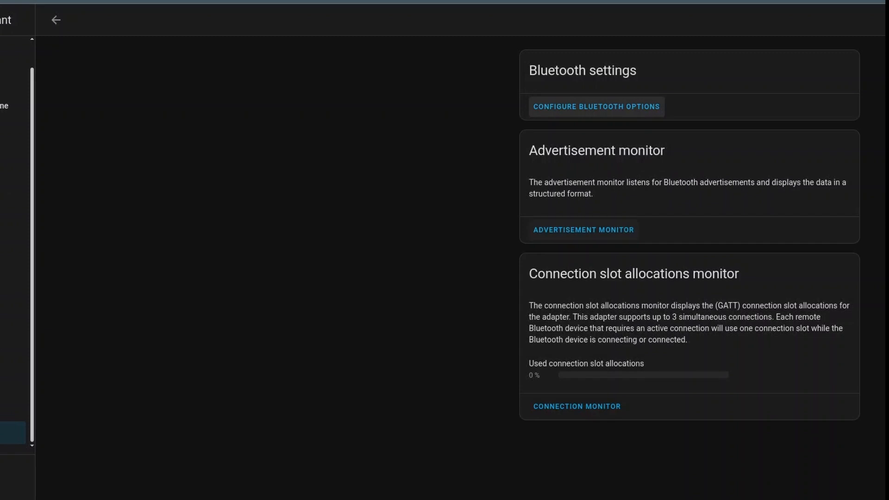
Step: Examine the Bluetooth devices listed under each proxy in the advertisement monitor
left_click(583, 229)
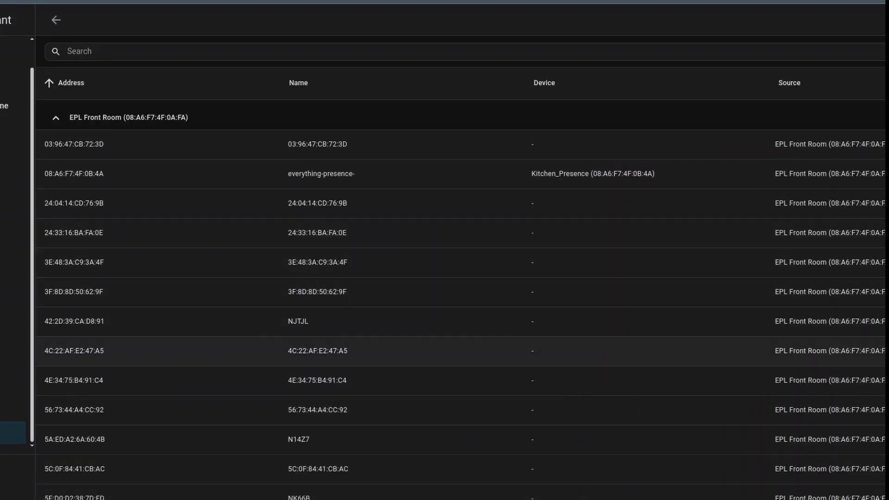
scroll(444, 324, "down", 15)
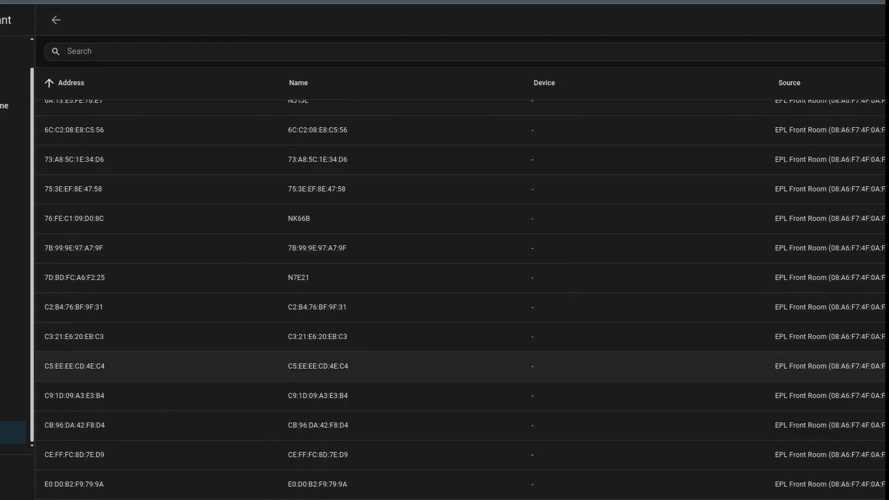
scroll(444, 324, "down", 10)
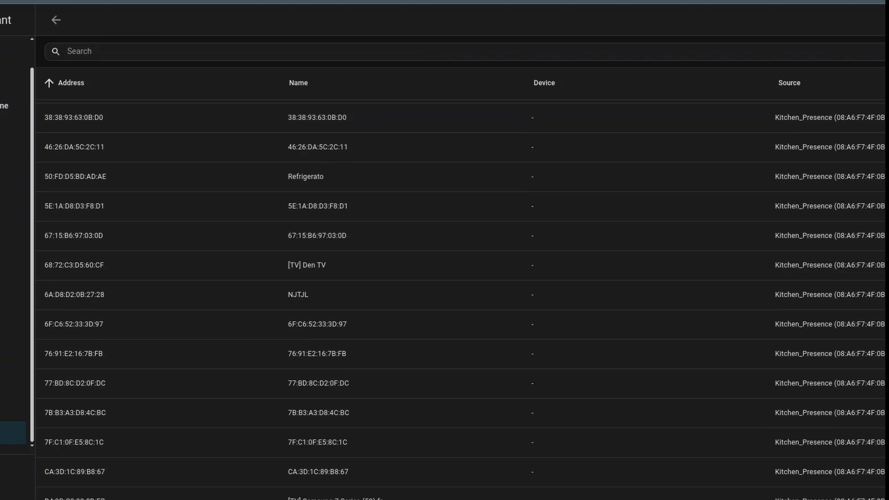
scroll(445, 301, "down", 1)
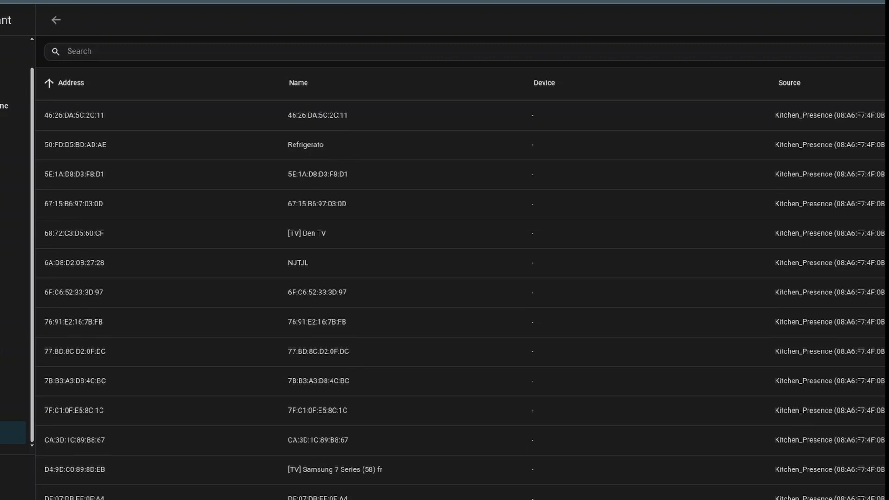
scroll(444, 301, "up", 8)
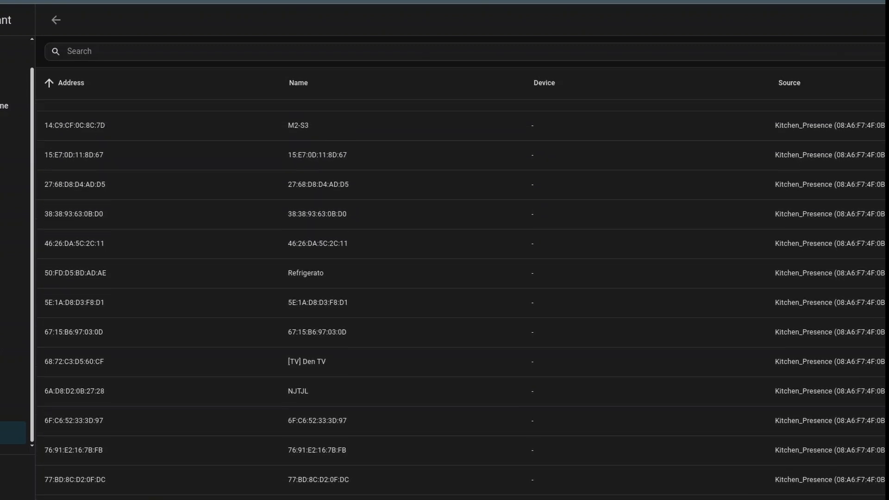
scroll(444, 301, "up", 4)
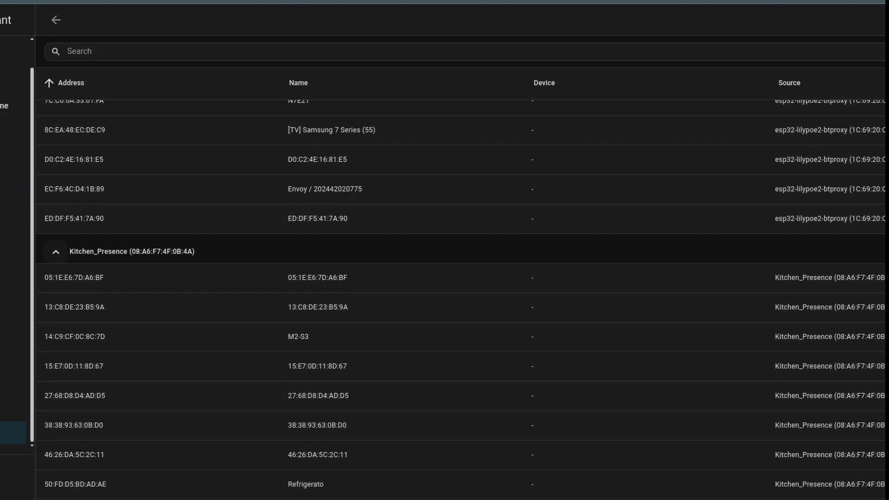
scroll(56, 252, "up", 8)
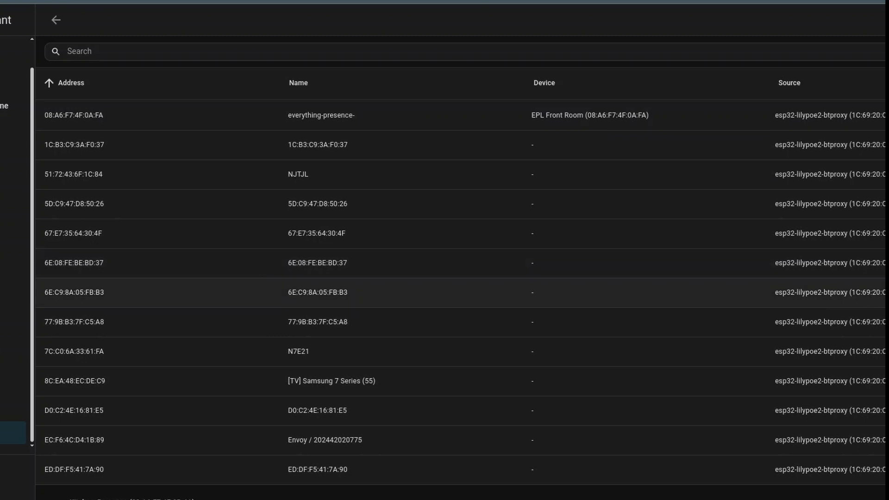
scroll(461, 301, "up", 7)
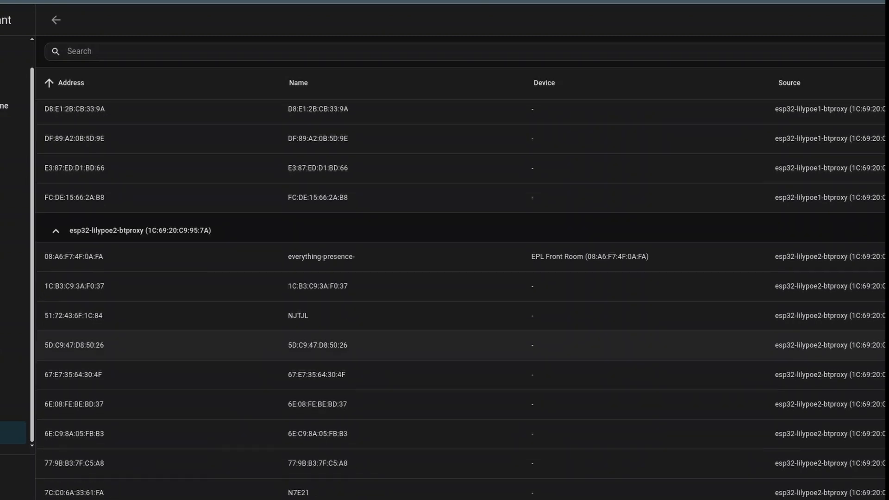
scroll(461, 324, "down", 5)
scroll(461, 324, "down", 3)
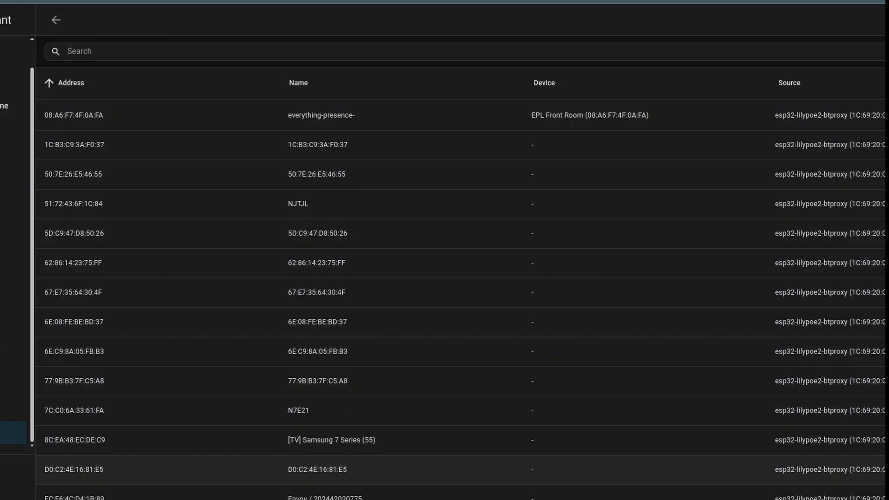
scroll(417, 463, "up", 5)
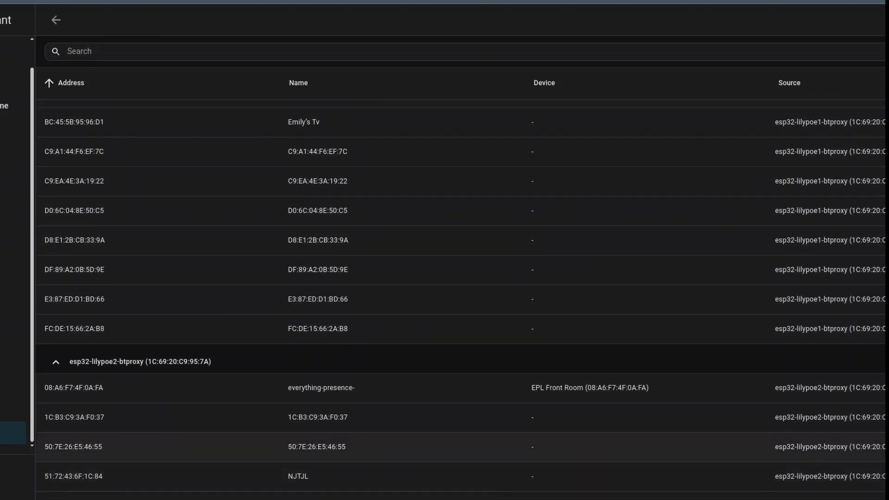
scroll(417, 458, "up", 8)
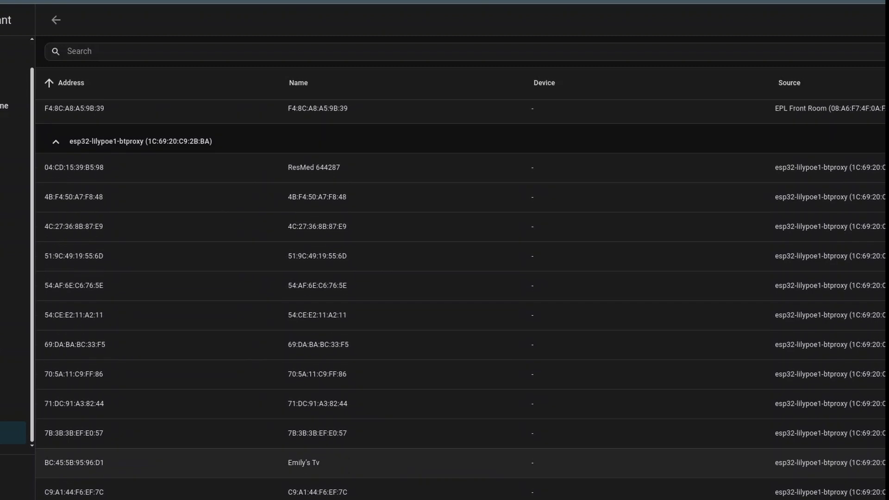
scroll(417, 458, "up", 5)
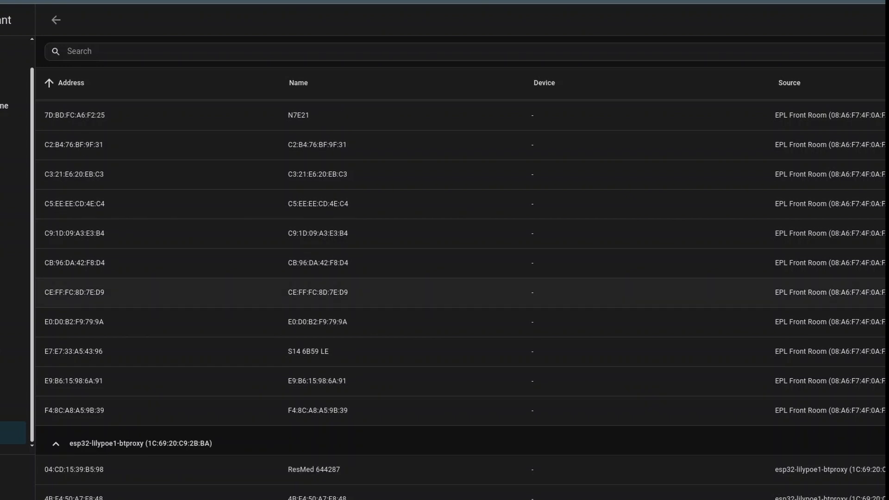
Step: Search the advertisement monitor for address C2:B4:76:BF:9F:31 and show that device's information
left_click(100, 52)
type("C2:B4:76:BF:9F:31")
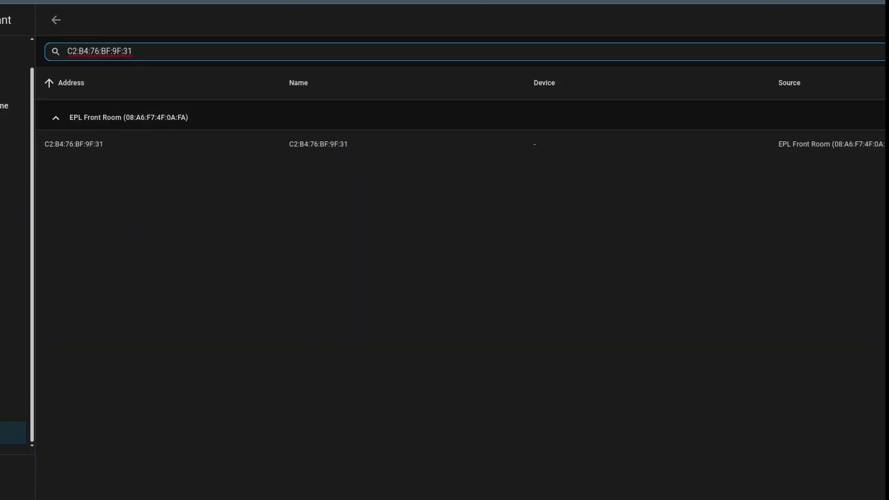
left_click(98, 145)
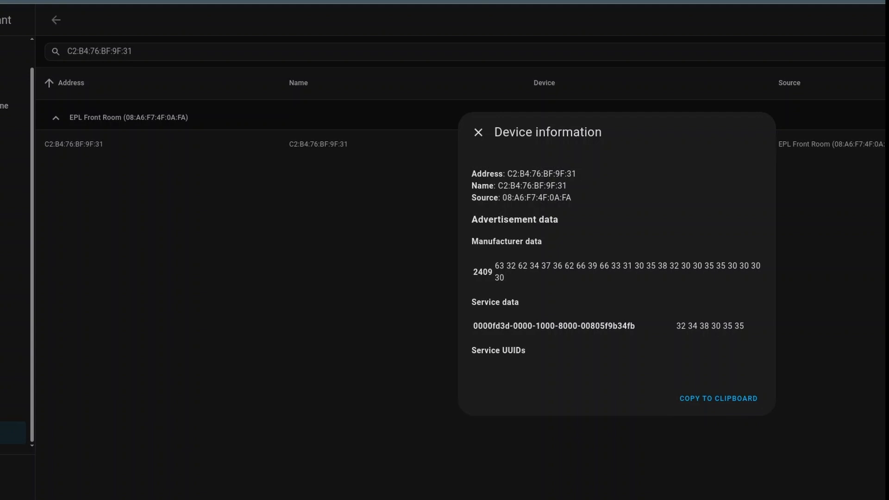
Step: Disable the BLE-Back-Proxy Bluetooth device together with its kitchen-bluetooth-proxy-a6bd80 config entry
left_click(478, 133)
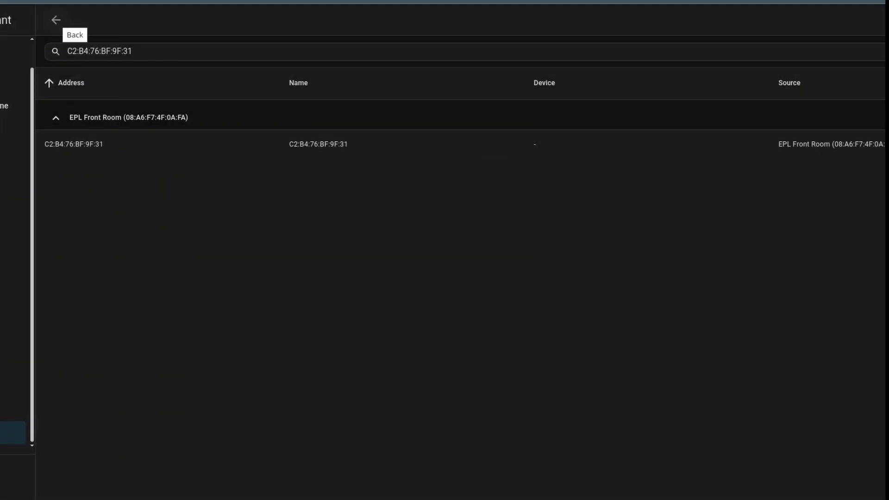
left_click(56, 20)
left_click(56, 20)
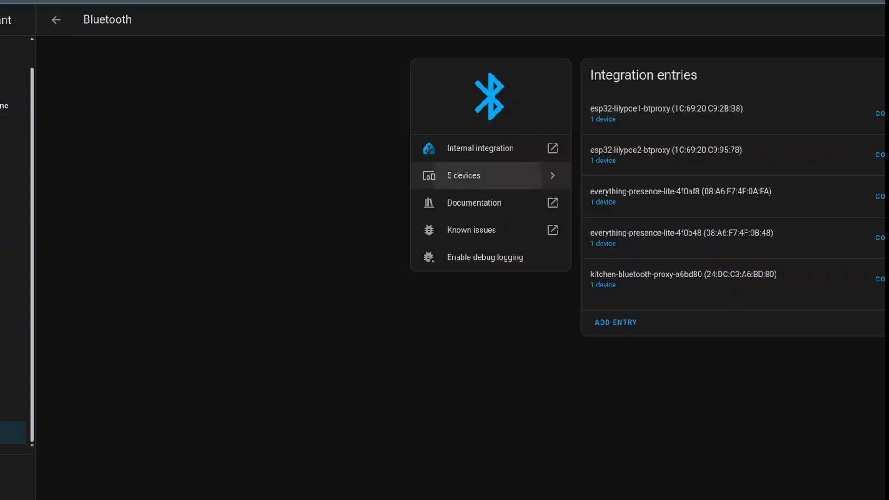
left_click(463, 178)
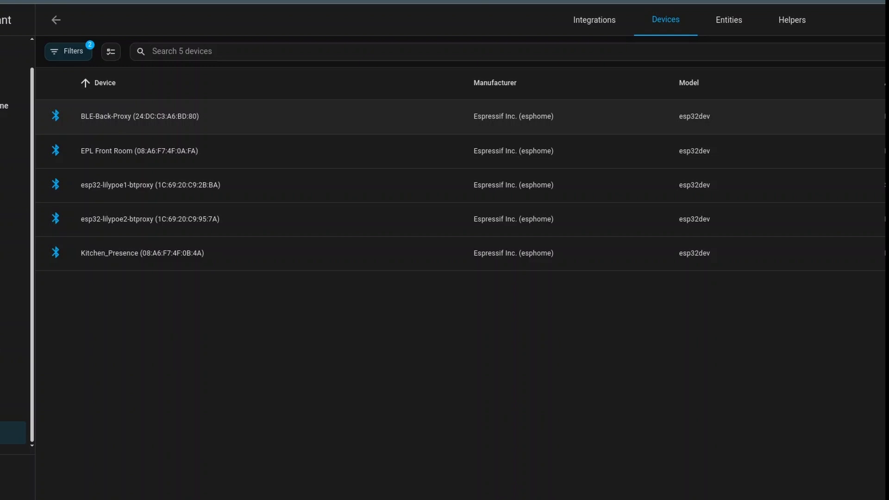
left_click(140, 116)
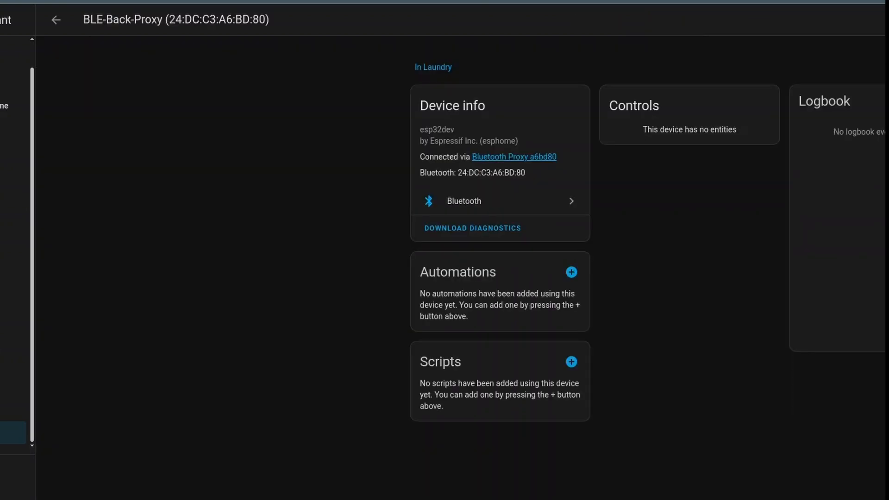
left_click(881, 19)
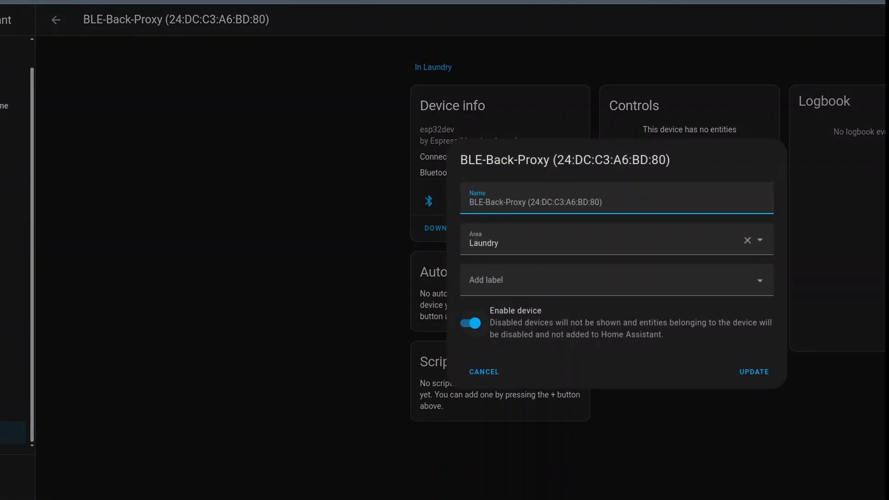
left_click(471, 323)
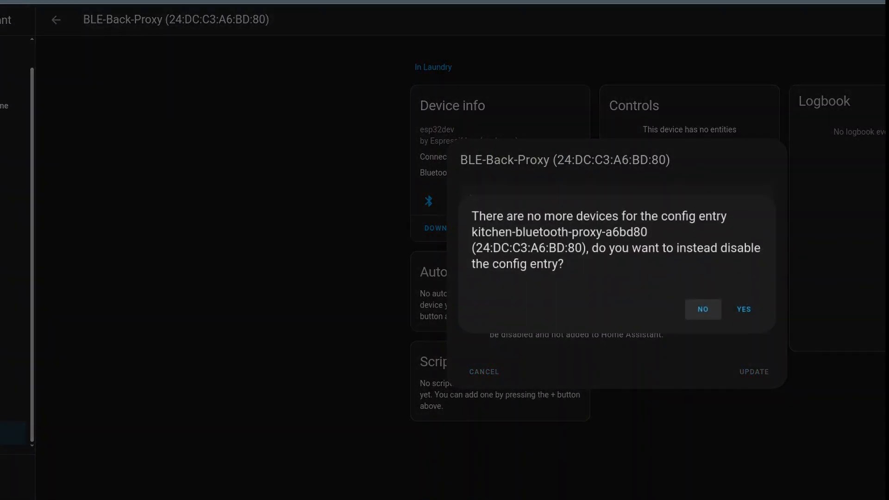
left_click(743, 309)
Step: Check the status of the Bluetooth proxy entries and of the Lock Pro entry in the SwitchBot Bluetooth integration
left_click(56, 19)
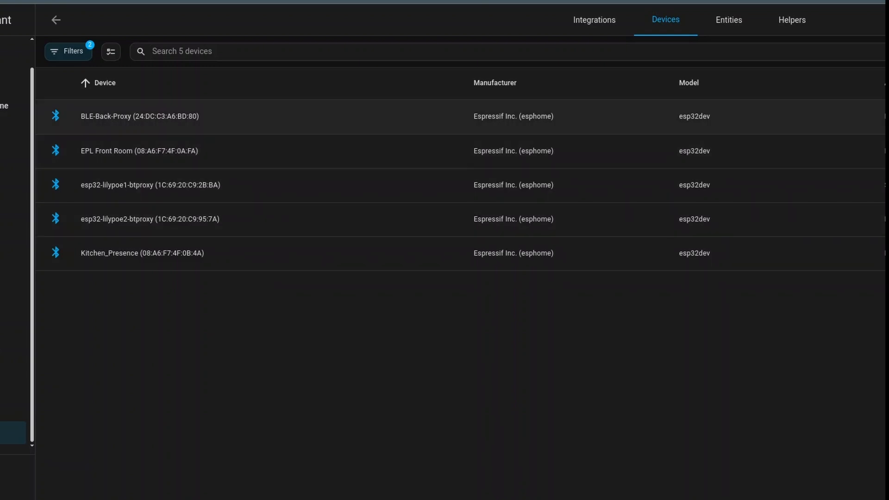
left_click(139, 116)
left_click(56, 20)
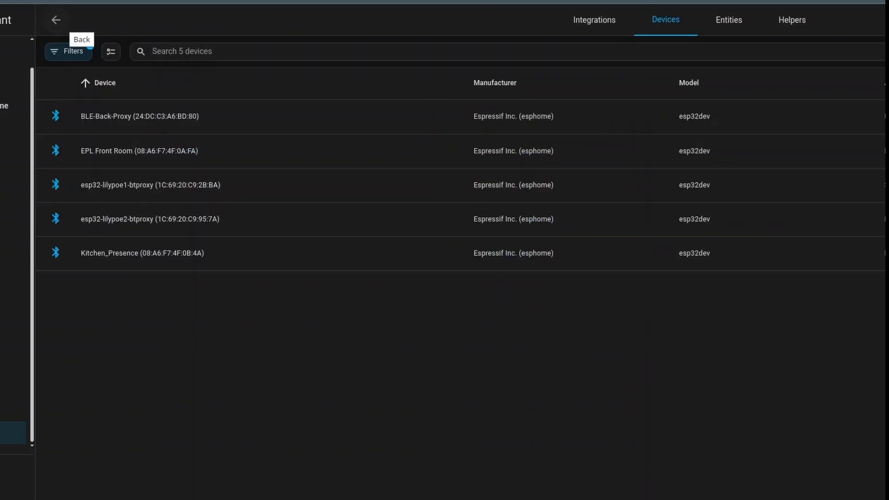
left_click(56, 20)
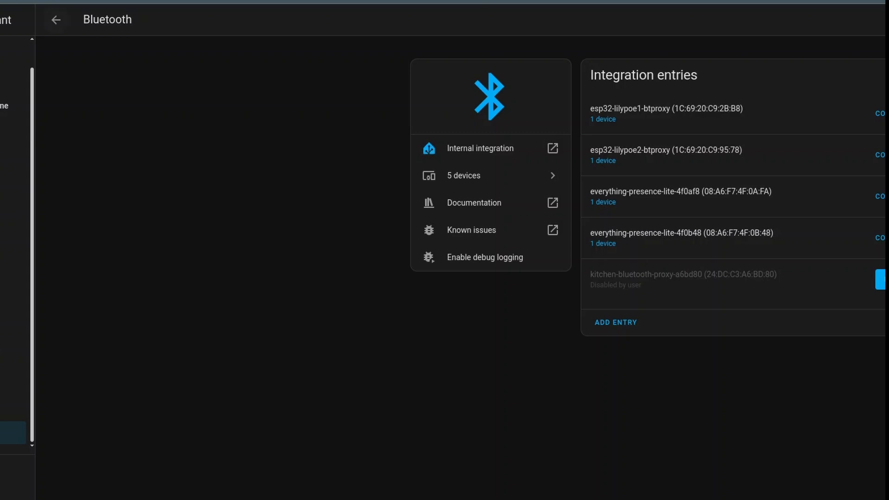
left_click(56, 20)
left_click(122, 383)
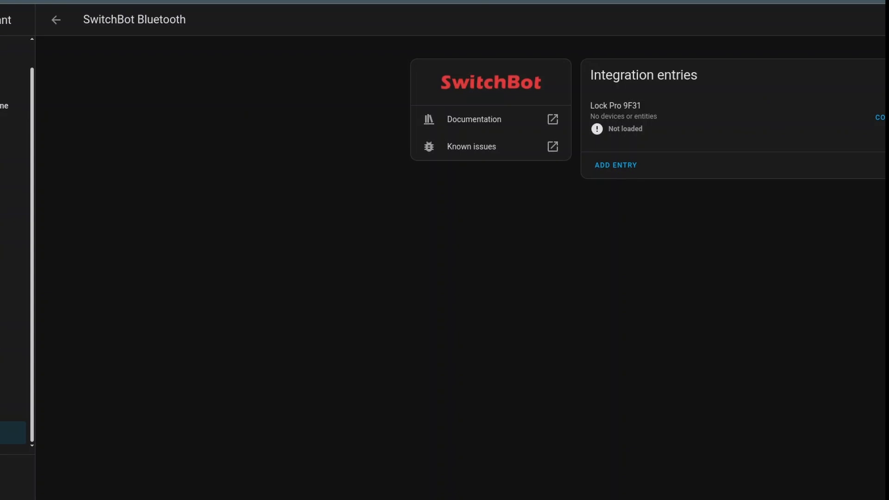
left_click(56, 20)
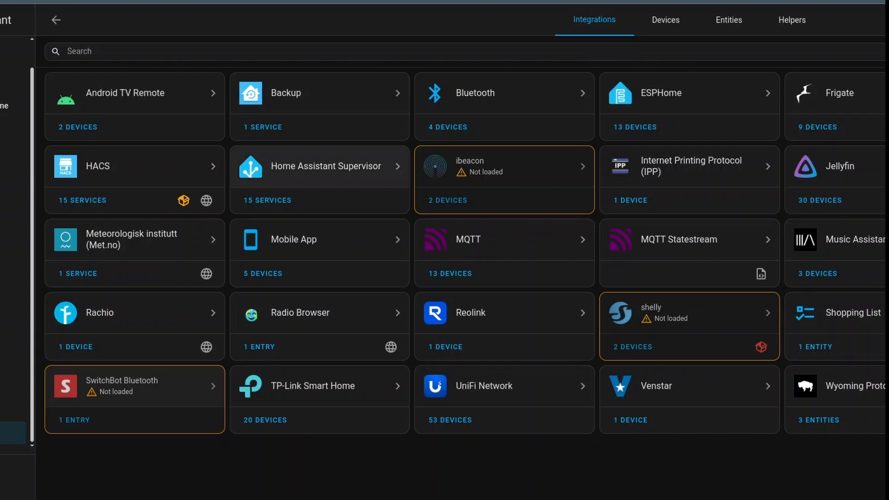
Step: Restart Home Assistant from the settings
left_click(13, 405)
left_click(13, 432)
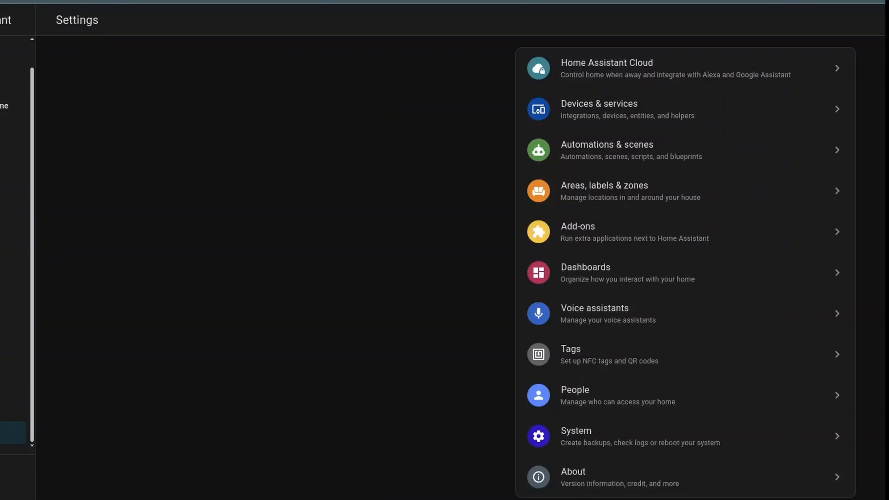
left_click(634, 286)
left_click(684, 291)
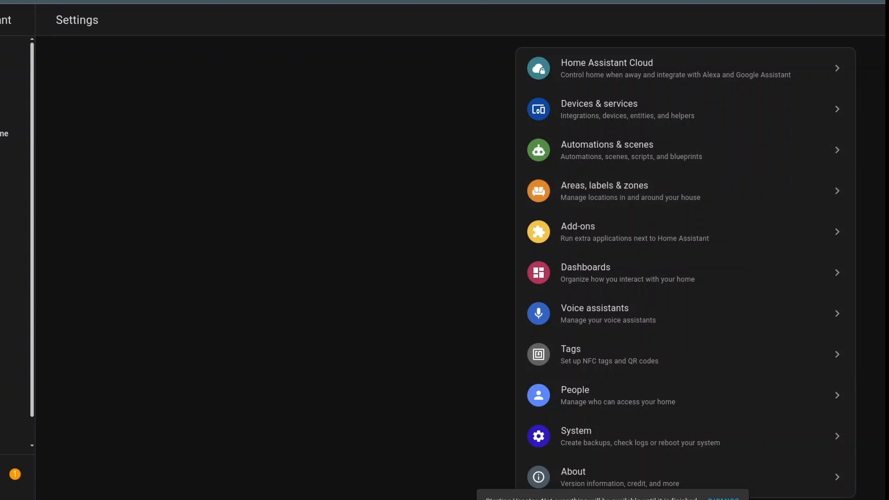
Step: Open the logs from the setup failure notification and examine the details of the 'ibeacon' dependency error
left_click(14, 474)
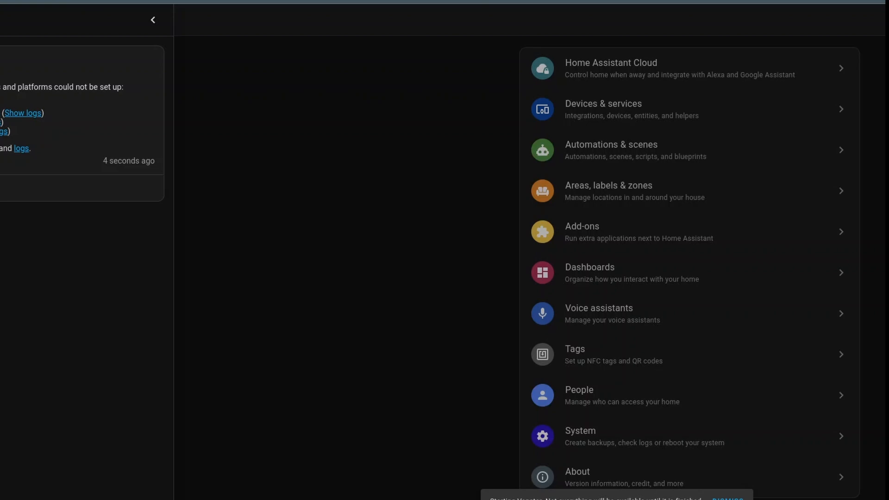
left_click(21, 148)
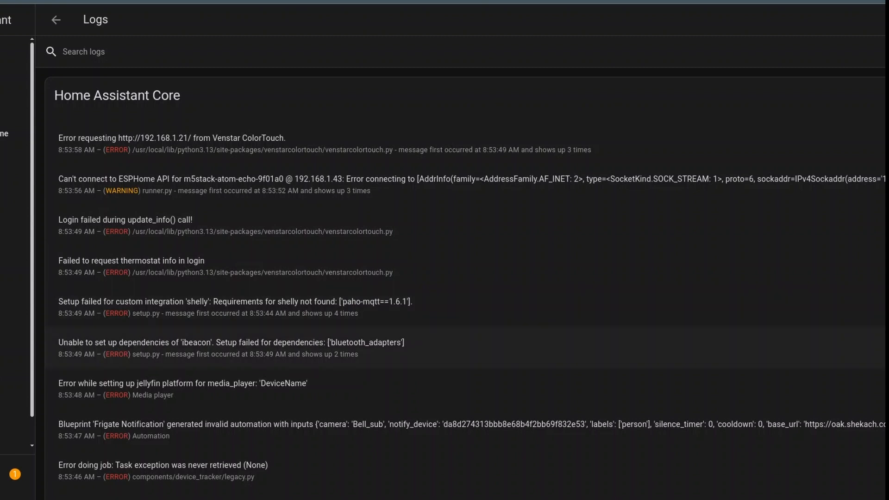
left_click(231, 347)
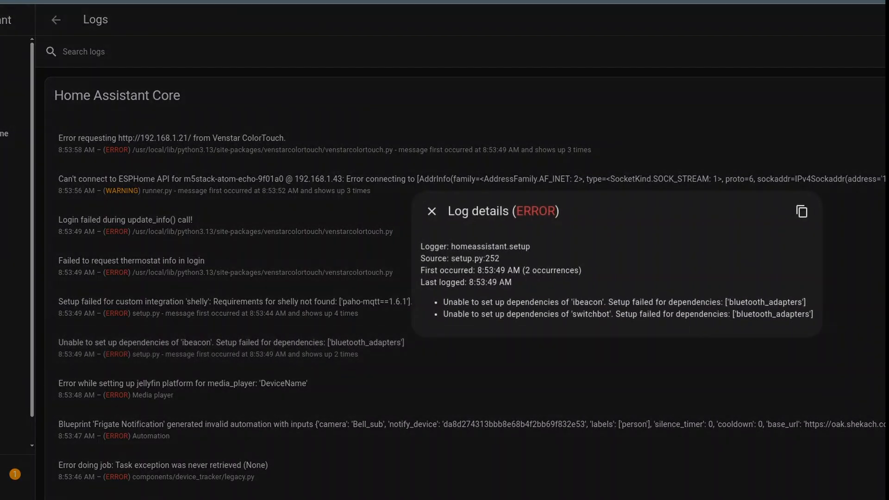
left_click(431, 211)
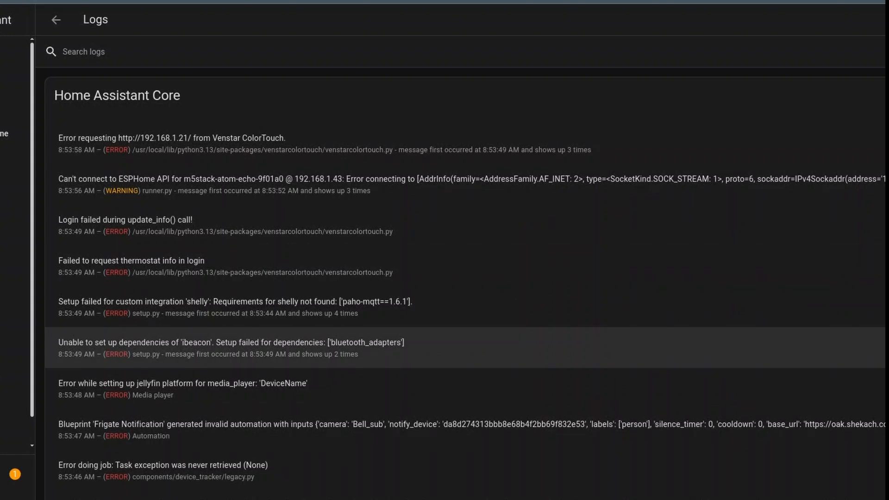
Step: Open the ibeacon integration from Devices & services and inspect its SEEK-LITE CAB8 and N1-1312 0E63 devices
left_click(13, 433)
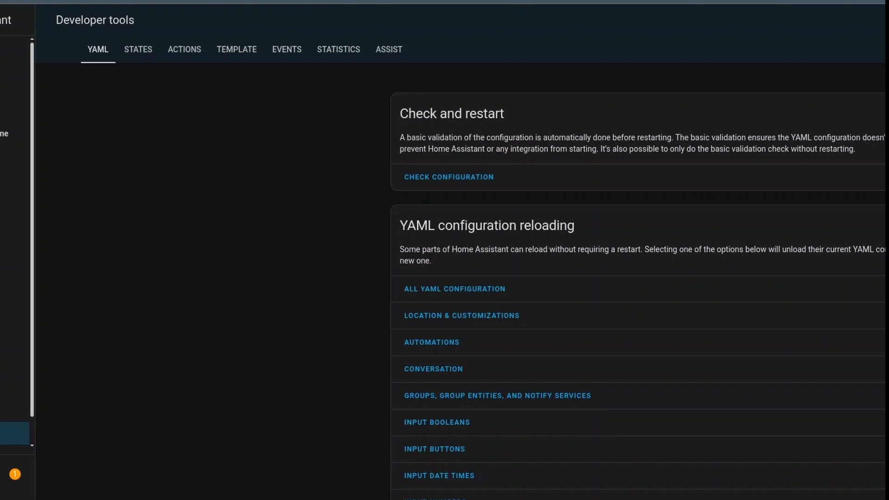
left_click(12, 406)
scroll(13, 405, "down", 1)
left_click(13, 432)
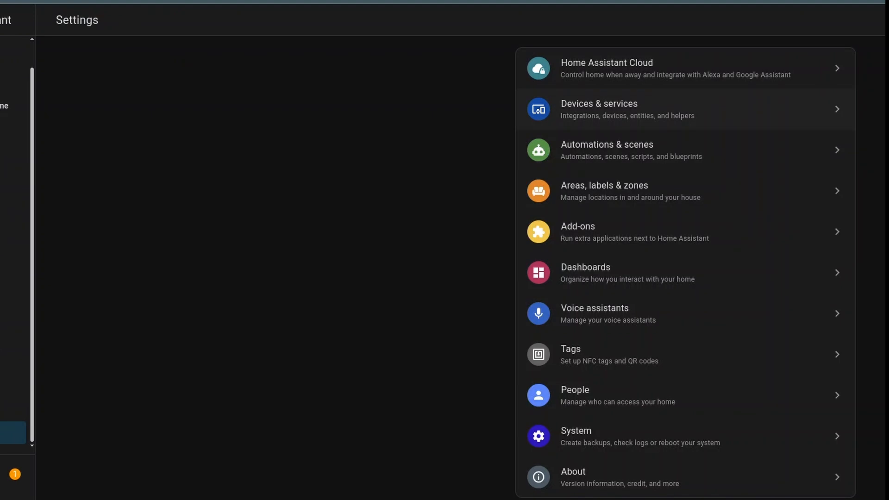
left_click(602, 110)
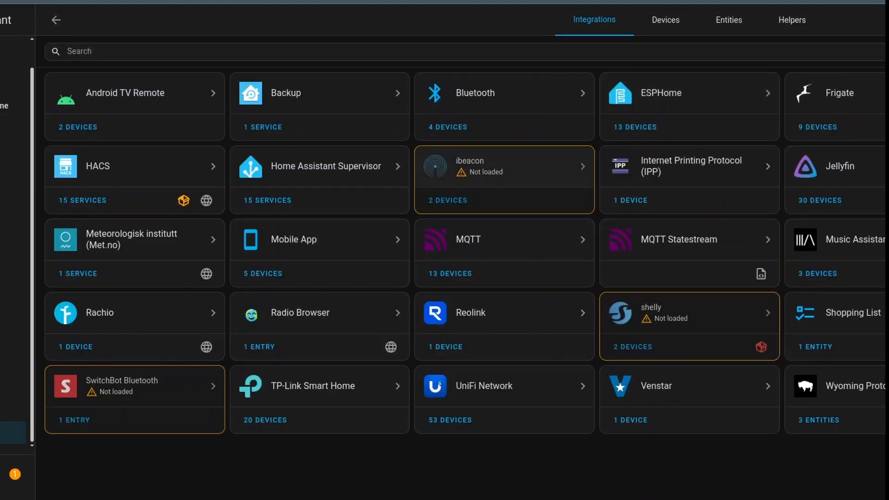
left_click(505, 162)
left_click(604, 116)
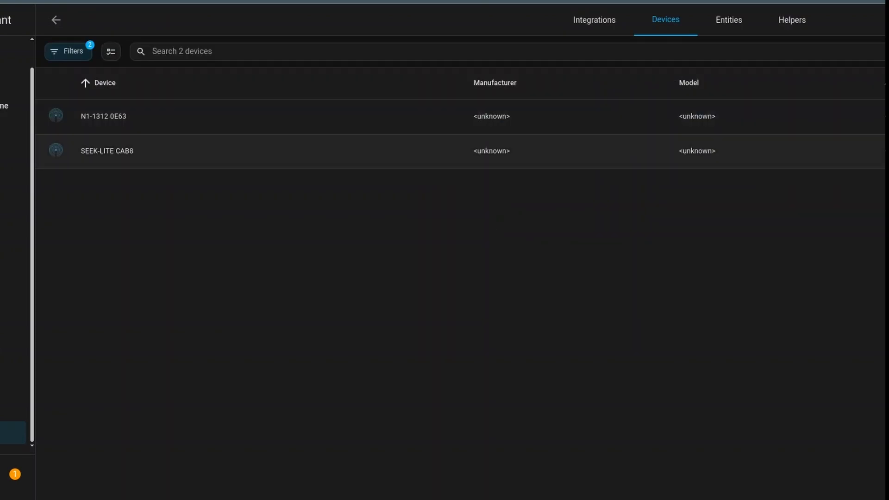
left_click(604, 151)
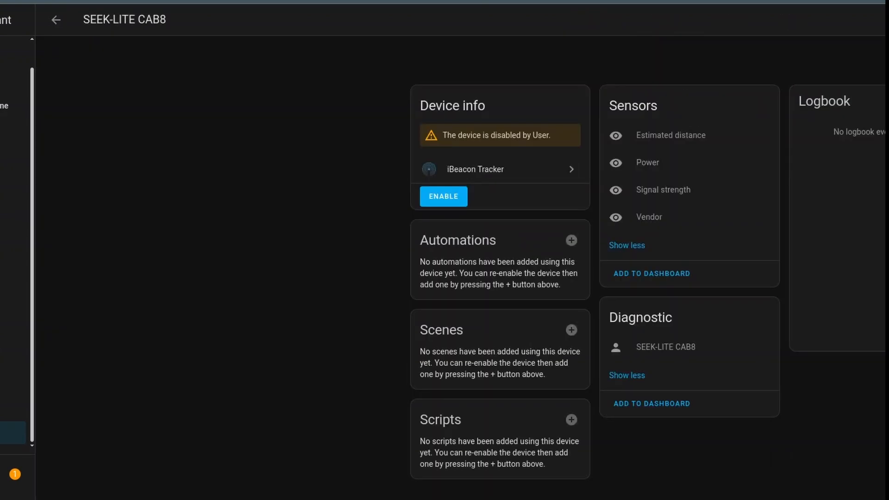
key("alt+Left")
left_click(605, 116)
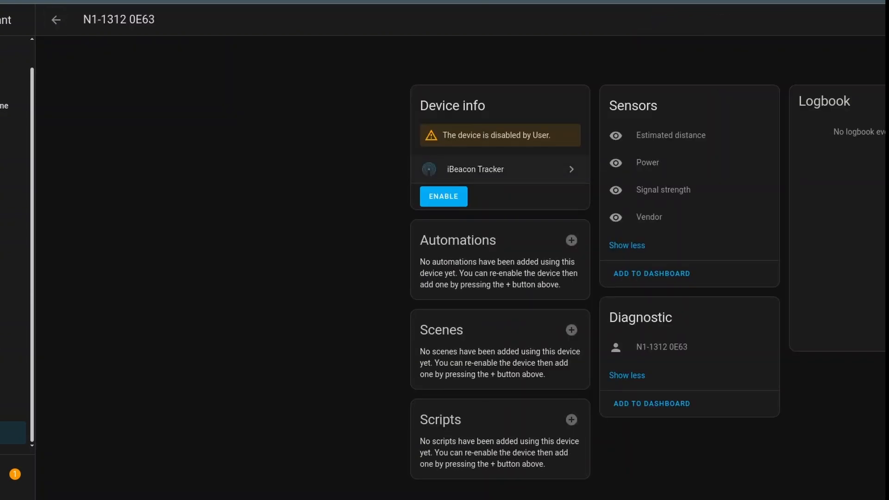
key("alt+Left")
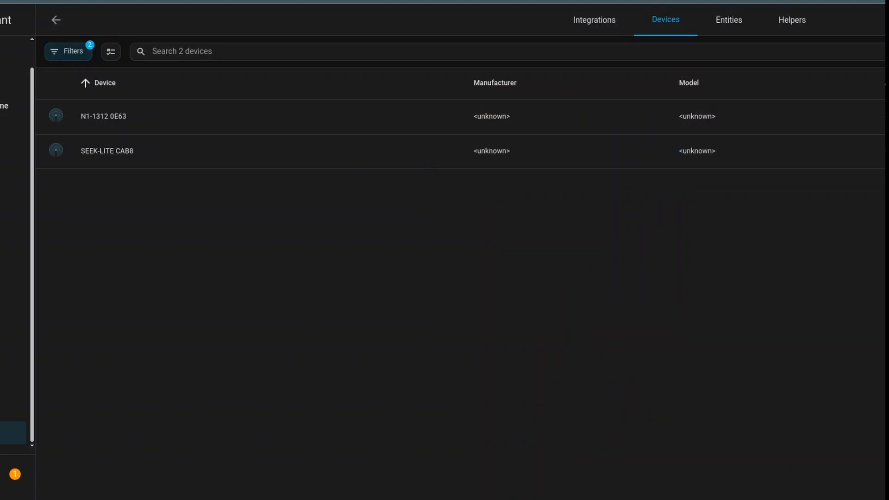
Step: Delete the iBeacon Tracker entry and return to the integrations overview
key("alt+Left")
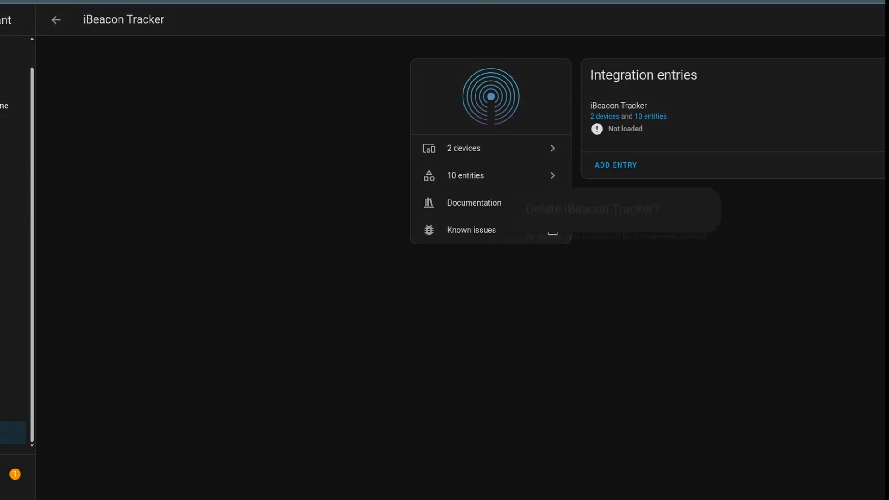
left_click(689, 291)
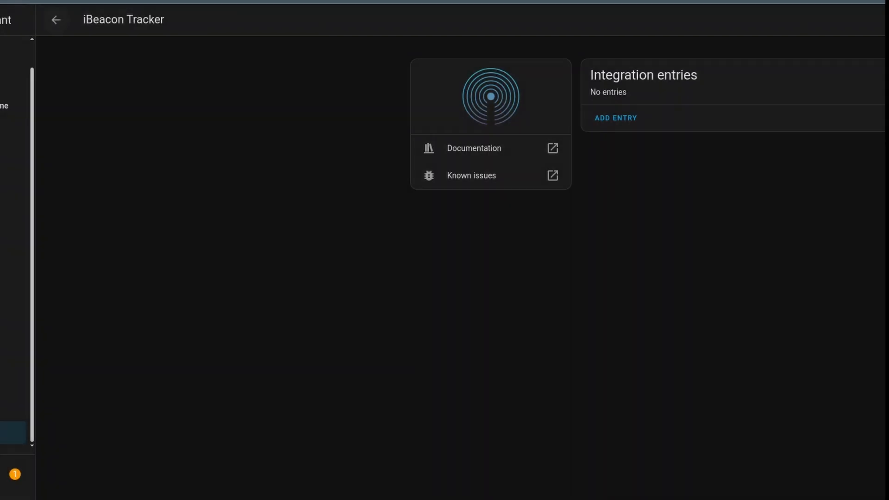
key("alt+Left")
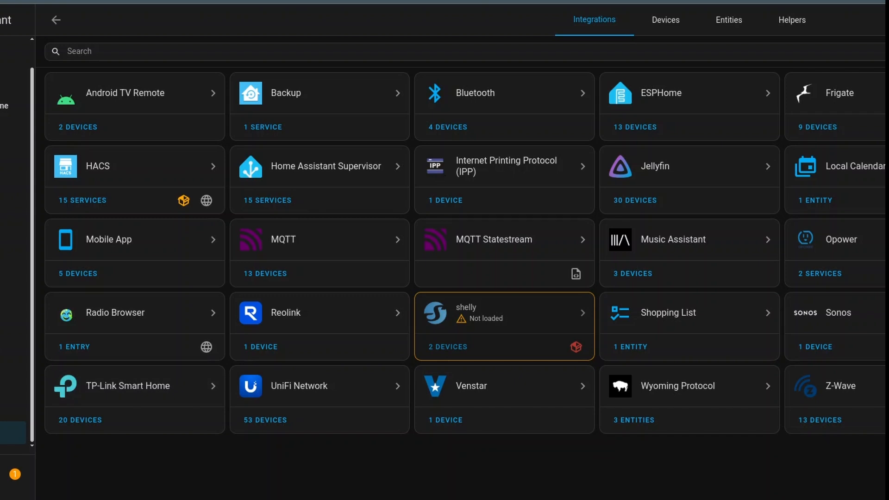
Step: Inspect the entries of the shelly integration and the devices belonging to its configuration.yaml entry
left_click(519, 316)
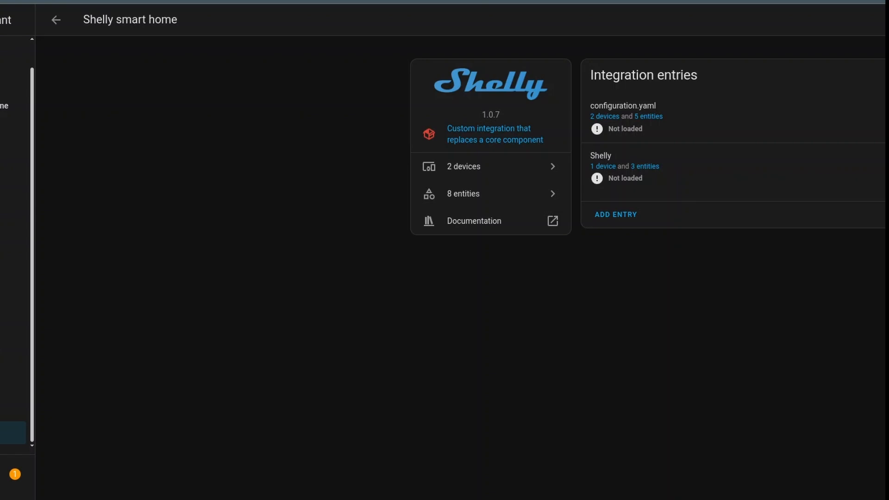
left_click(604, 117)
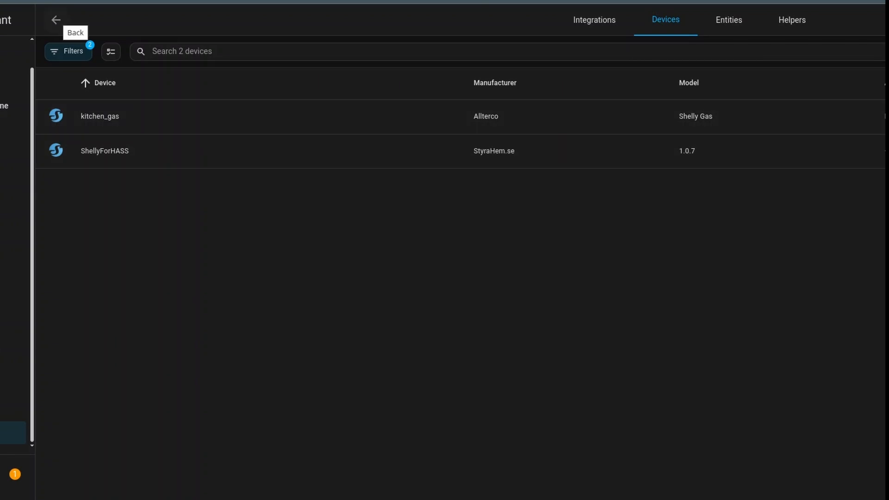
left_click(56, 20)
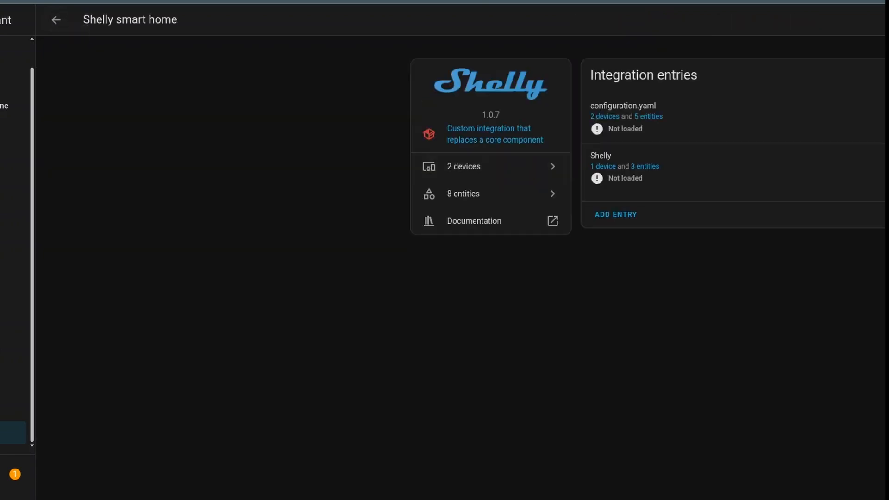
Step: Search the logs for bluetooth_adapters, show the details of the custom integration 'shelly' error, and copy its paho-mqtt==1.6.1 requirement
left_click(15, 474)
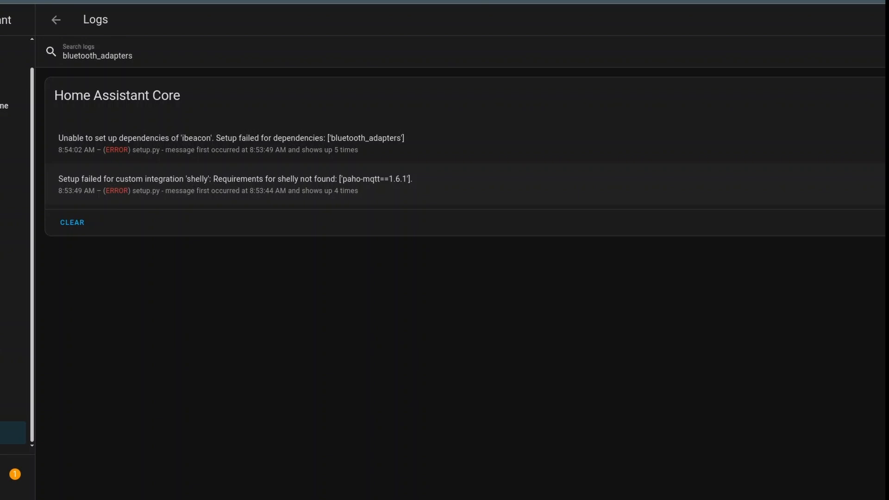
left_click(235, 184)
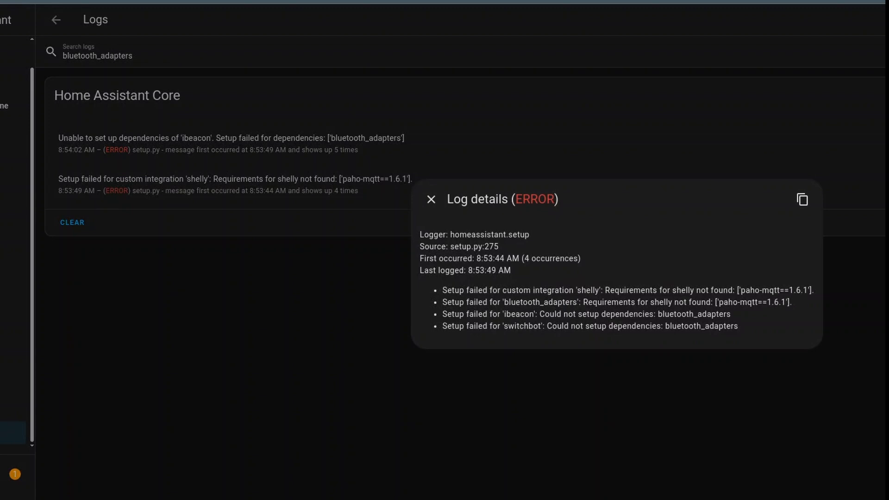
left_click_drag(808, 290, 740, 290)
right_click(756, 289)
left_click(777, 305)
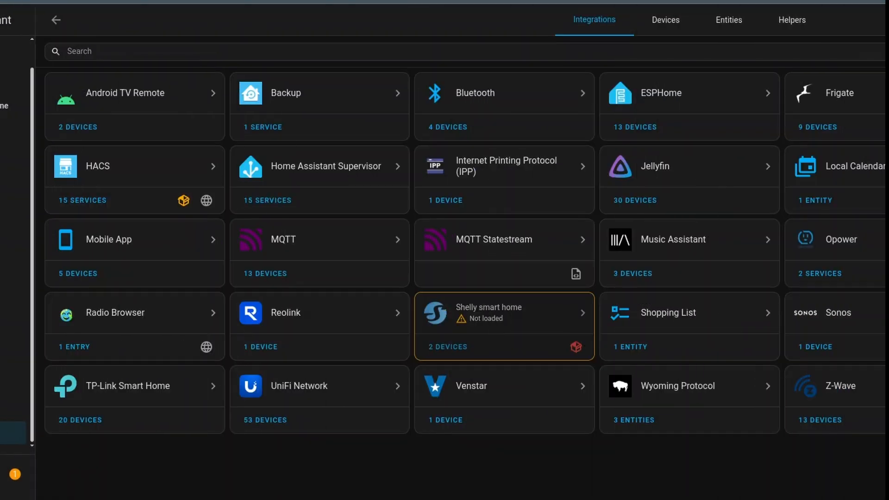
Step: Switch to the config file editor and open manifest.json from the shelly folder in custom_components
left_click(9, 351)
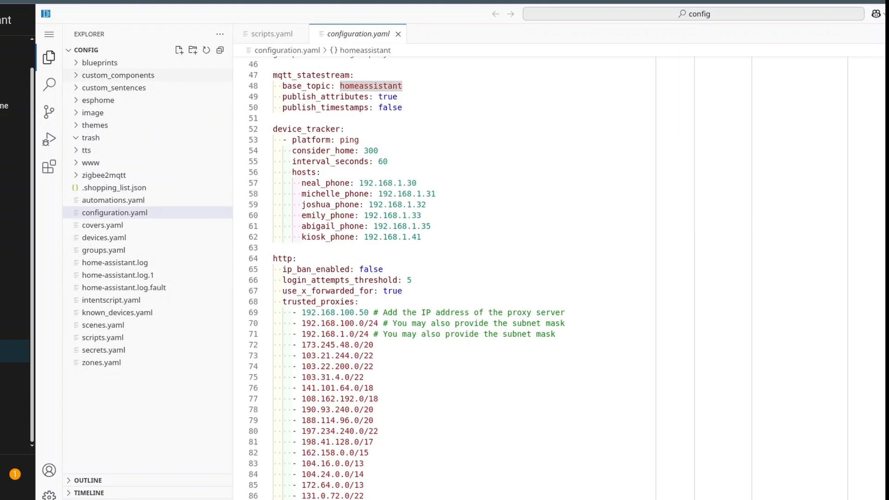
left_click(118, 75)
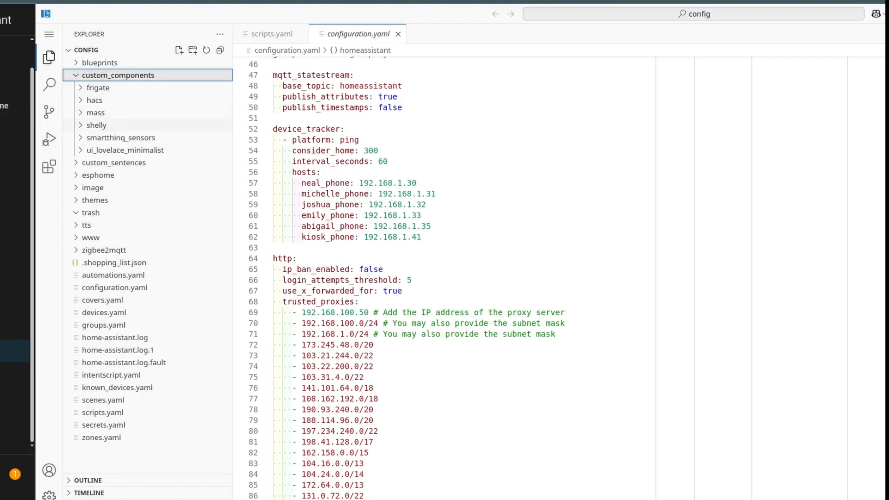
left_click(97, 125)
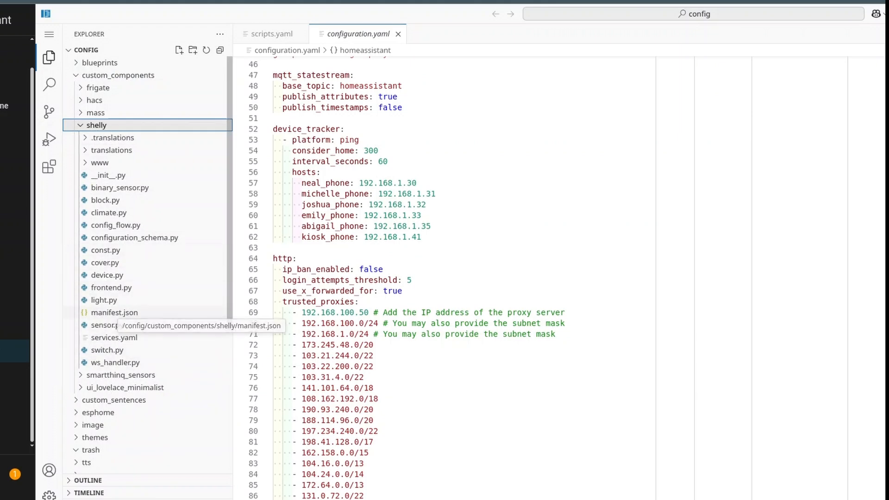
left_click(114, 312)
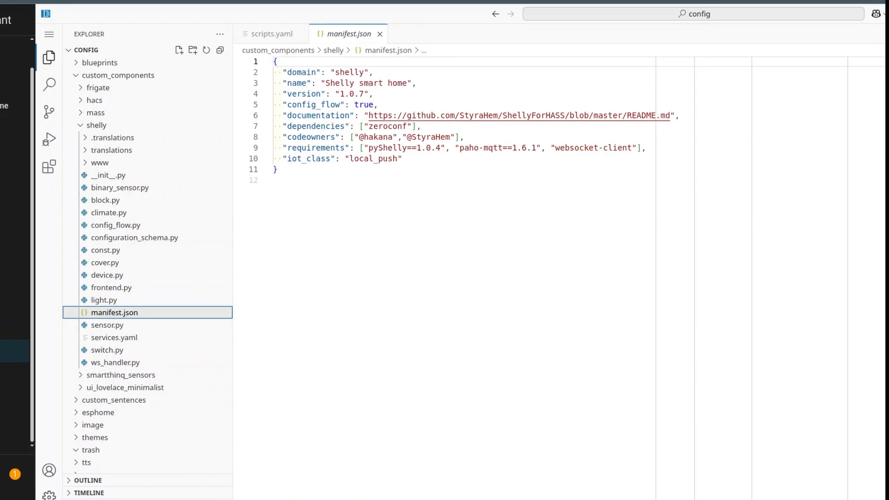
Step: Change the paho-mqtt requirement in the shelly manifest.json to version 2.1.0 and collapse the shelly folder
key("alt+Tab")
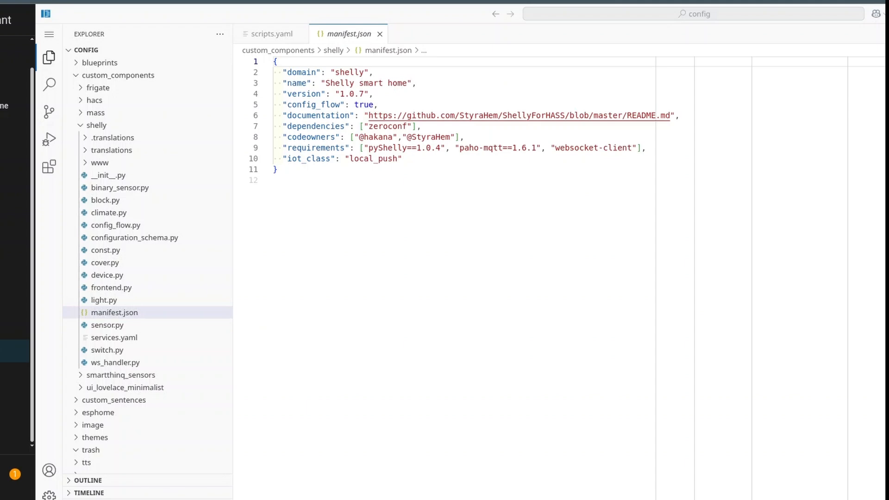
left_click_drag(536, 148, 512, 148)
key("ctrl+v")
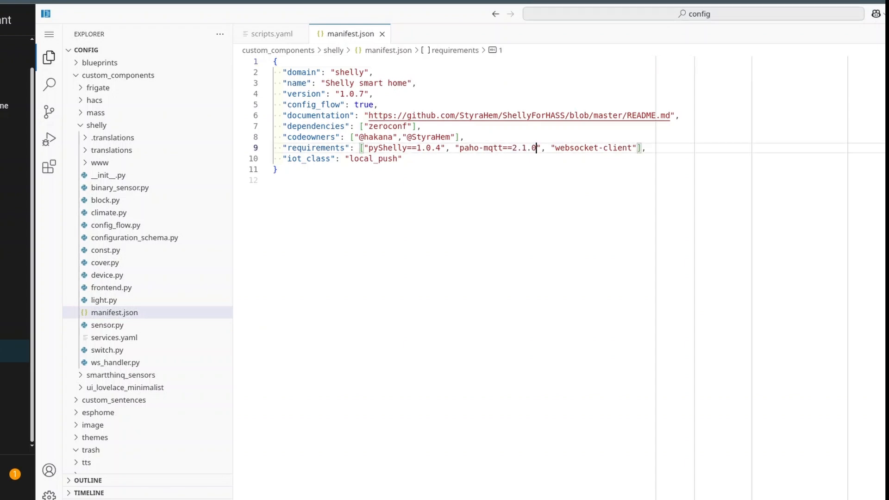
left_click(273, 180)
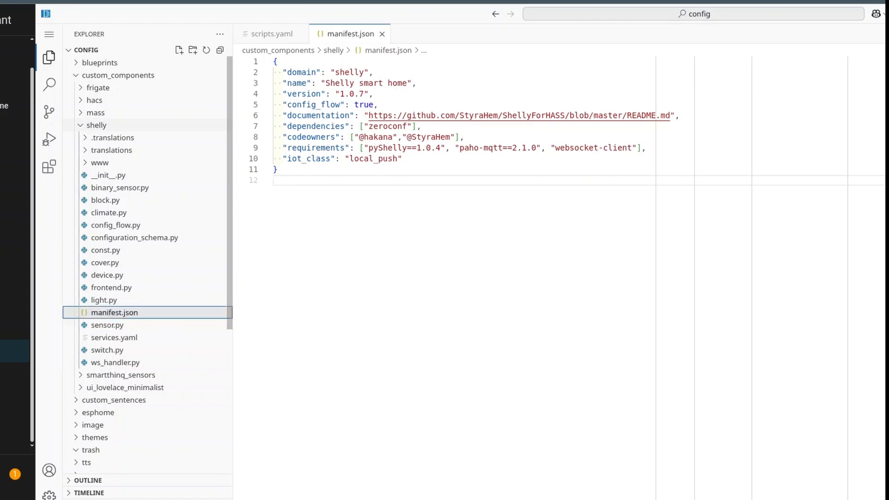
left_click(96, 125)
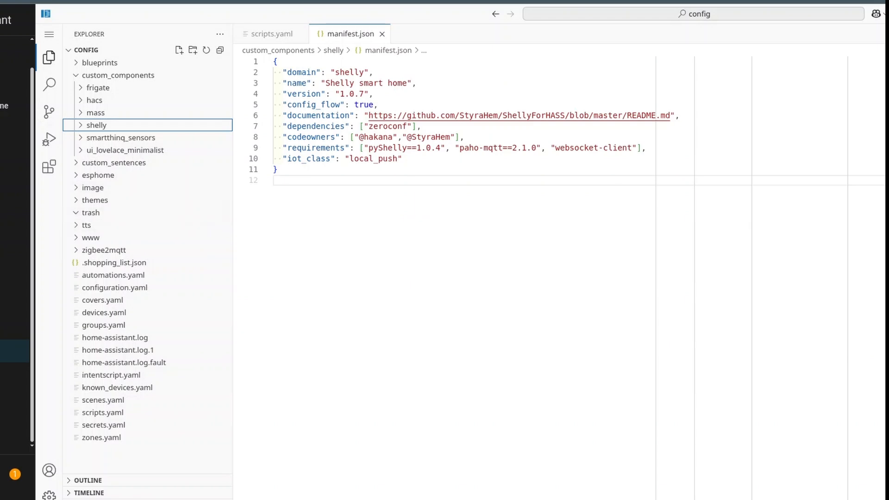
Step: Go to Settings and restart Home Assistant to apply the edited shelly manifest
left_click(9, 433)
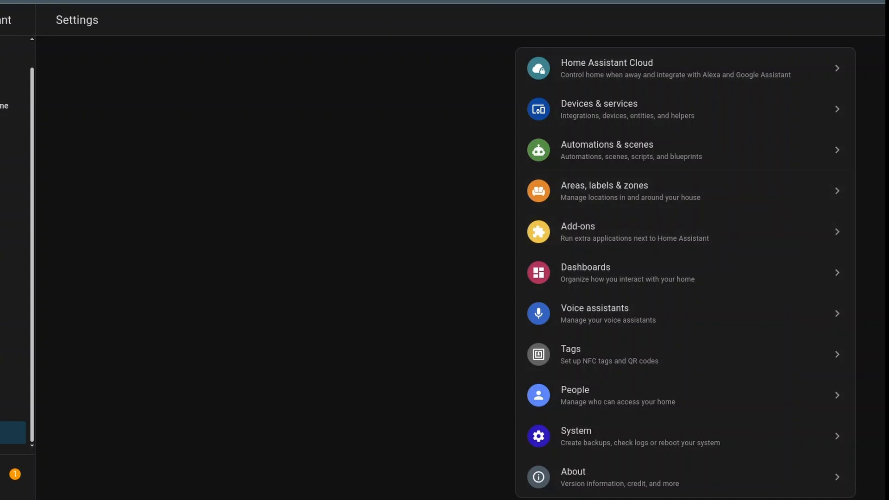
left_click(643, 289)
left_click(690, 291)
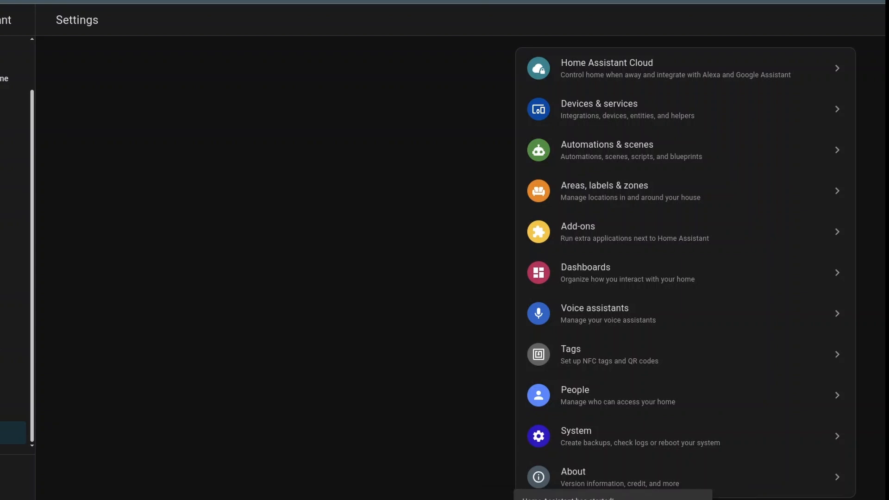
Step: Follow the new-devices notification to the integrations overview and set up the discovered iBeacon Tracker
left_click(14, 474)
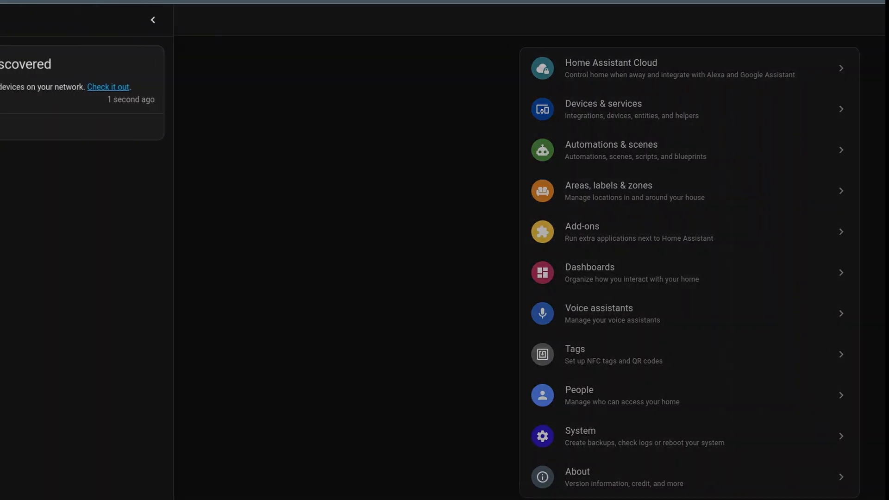
left_click(108, 87)
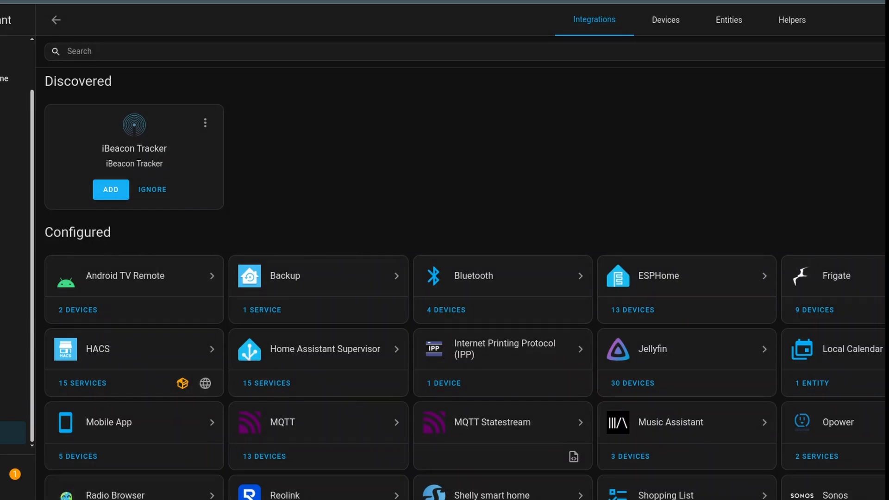
left_click(111, 189)
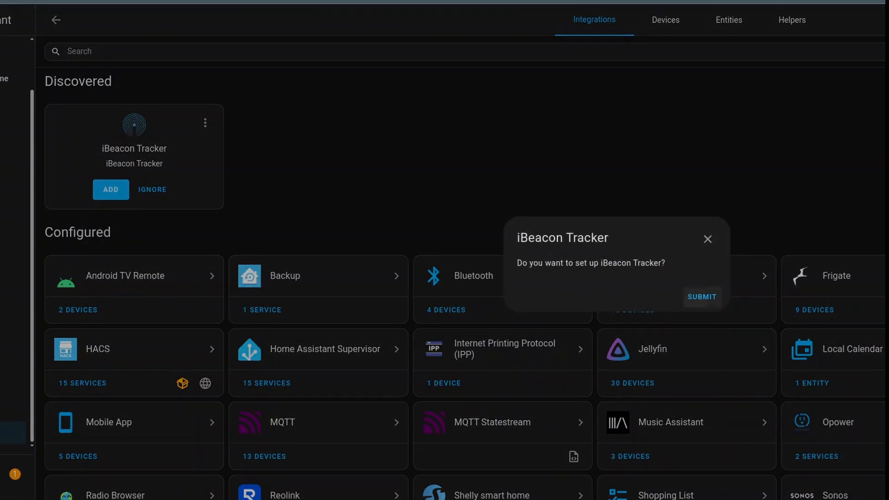
left_click(701, 297)
left_click(703, 294)
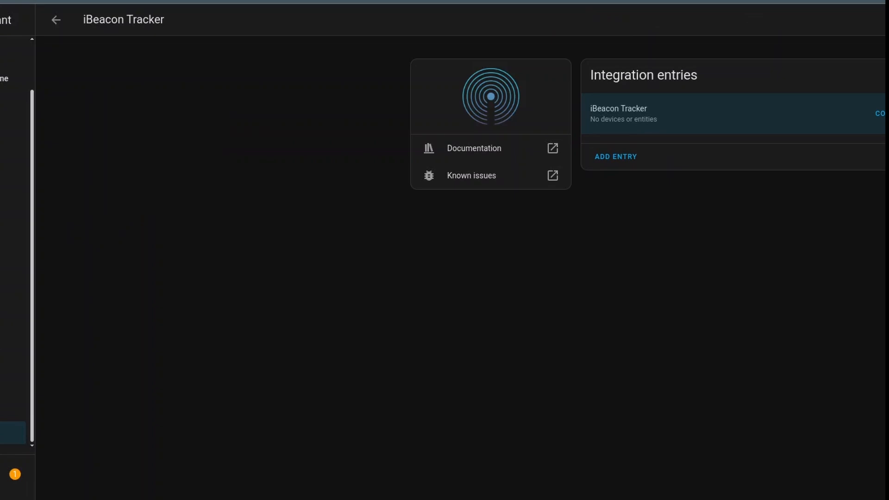
Step: Return to the integrations overview through the new-devices notification and dismiss that notification
left_click(13, 474)
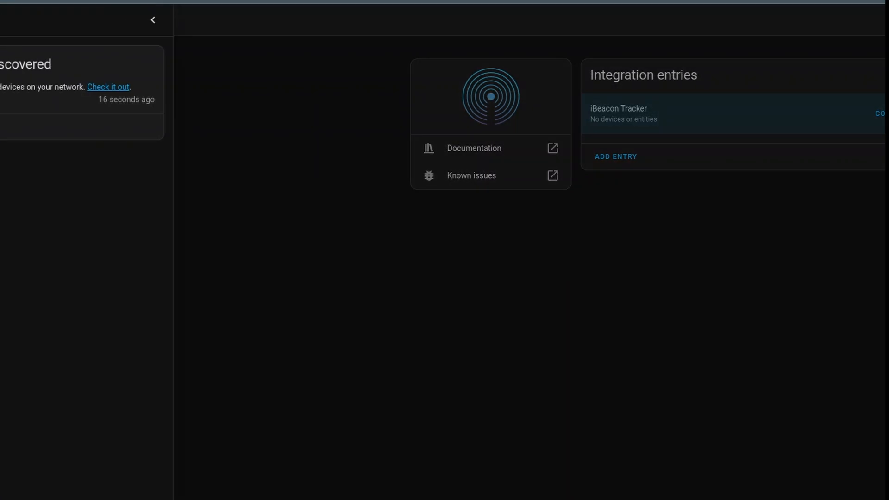
left_click(108, 87)
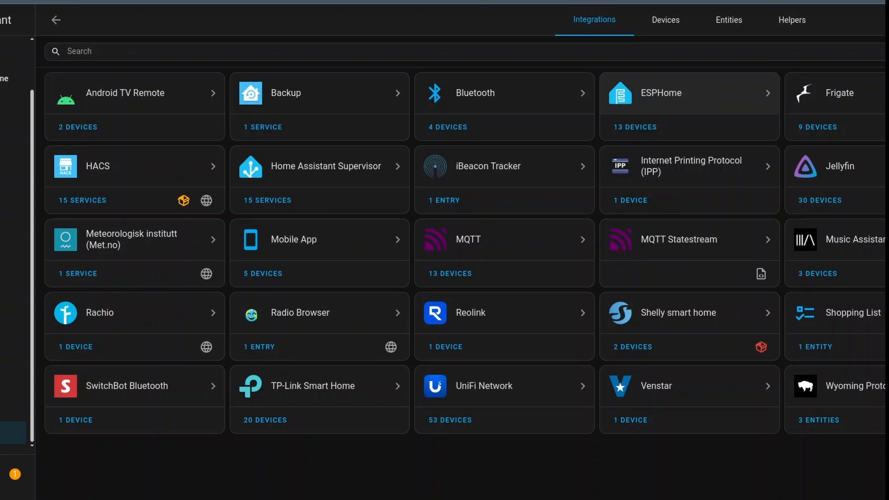
left_click(15, 474)
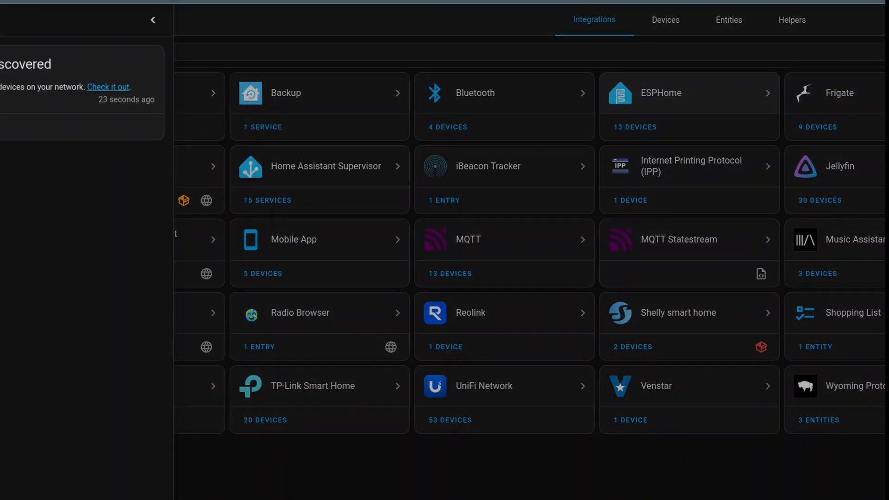
left_click(690, 94)
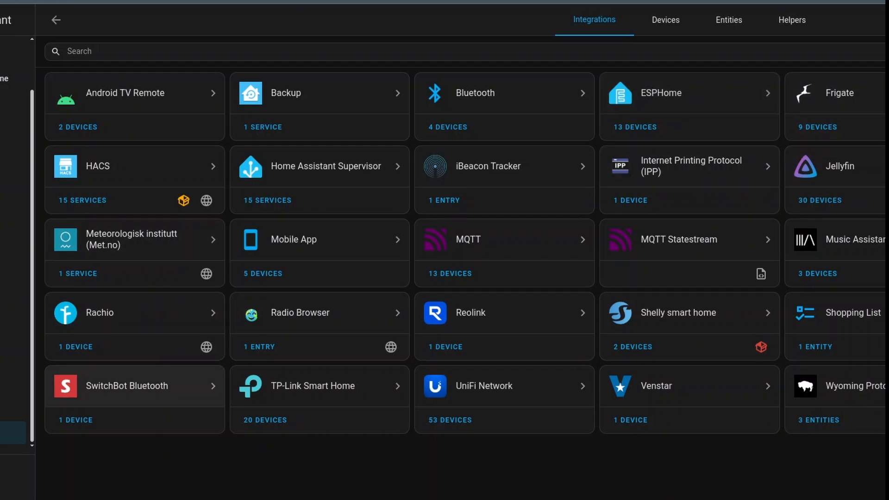
Step: Inspect the Lock Pro entry of the SwitchBot Bluetooth integration and return to the integrations overview
left_click(127, 385)
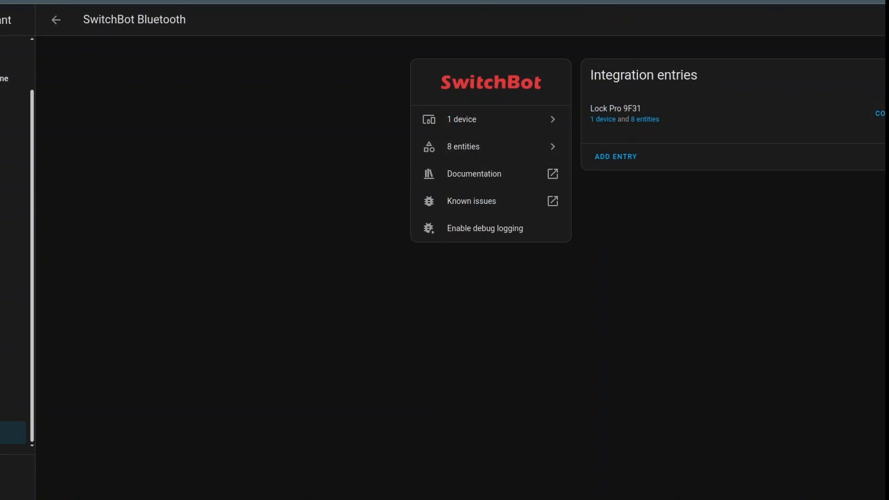
left_click(55, 20)
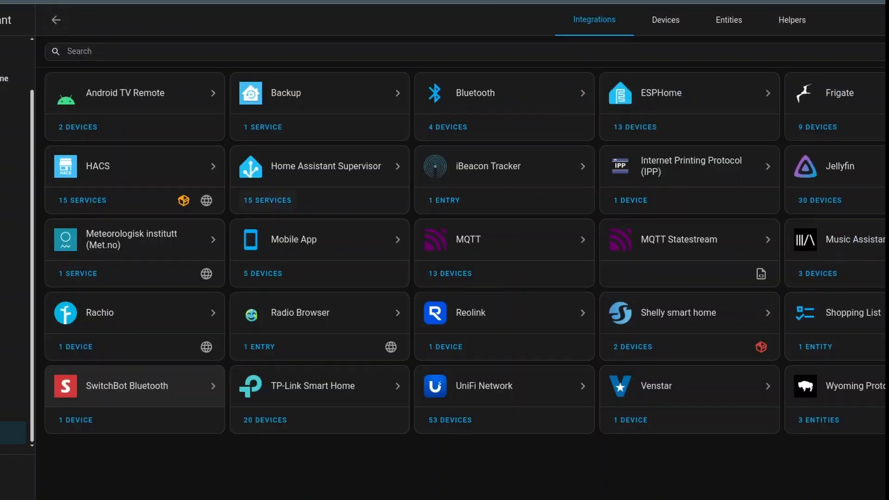